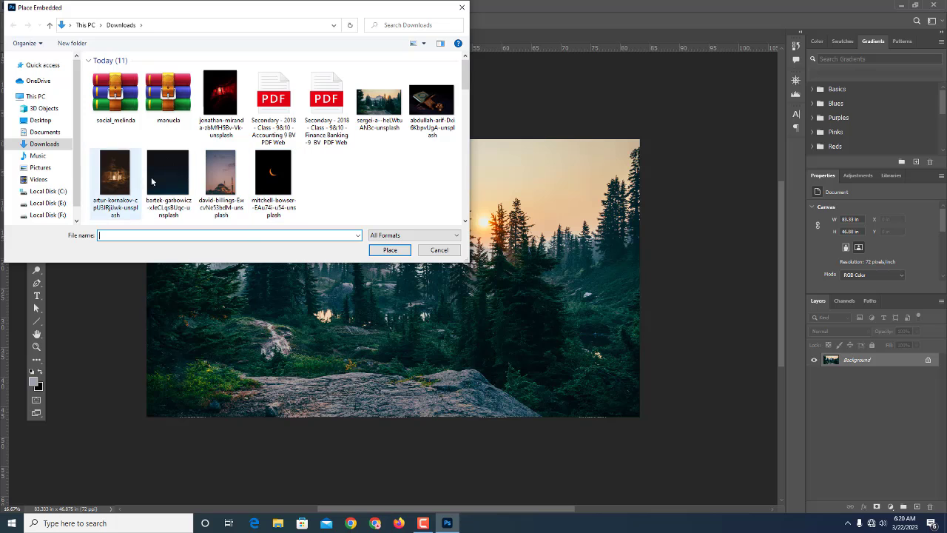
# Place the starry night sky image as an embedded layer and stretch it to cover the entire canvas
pyautogui.click(168, 171)
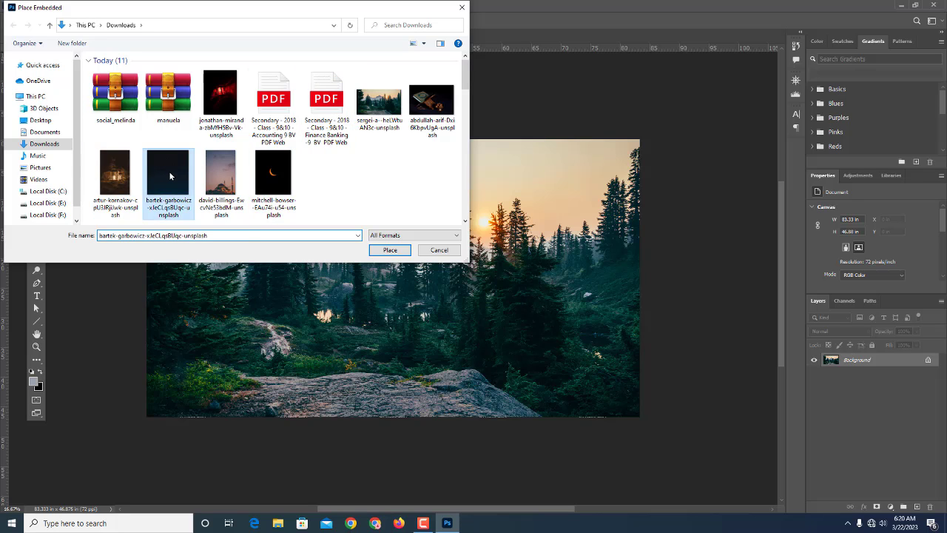
pyautogui.click(390, 251)
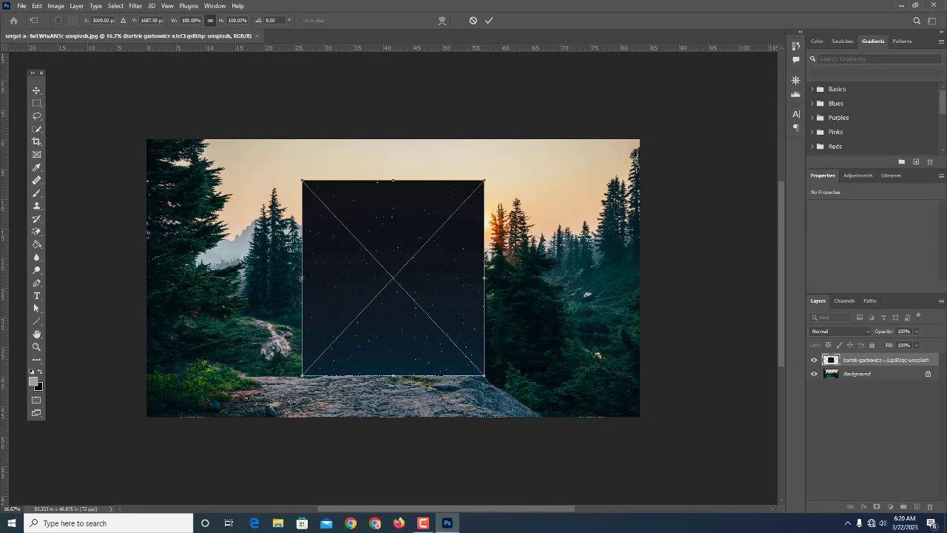
pyautogui.moveTo(302, 278); pyautogui.dragTo(147, 278)
pyautogui.moveTo(485, 278); pyautogui.dragTo(639, 278)
pyautogui.moveTo(394, 178); pyautogui.dragTo(394, 139)
pyautogui.moveTo(392, 375); pyautogui.dragTo(393, 416)
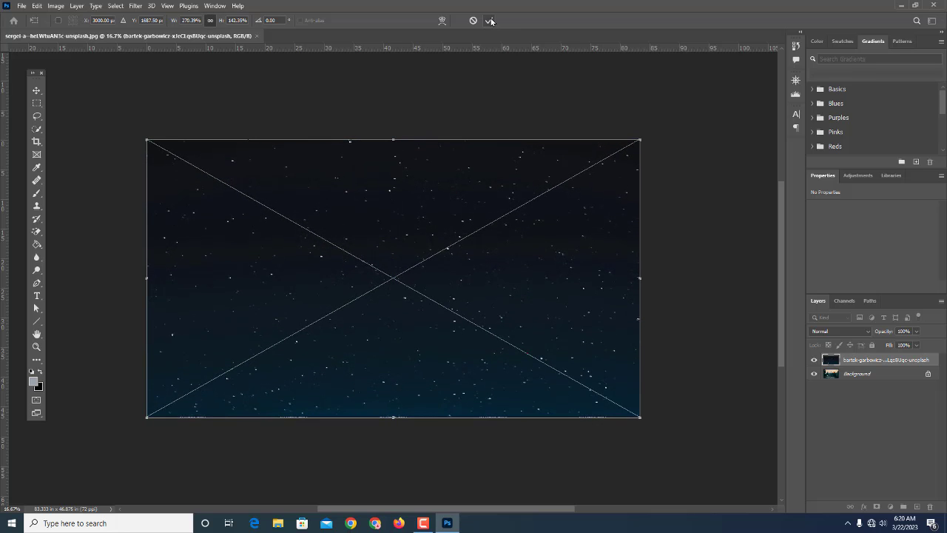
pyautogui.click(488, 20)
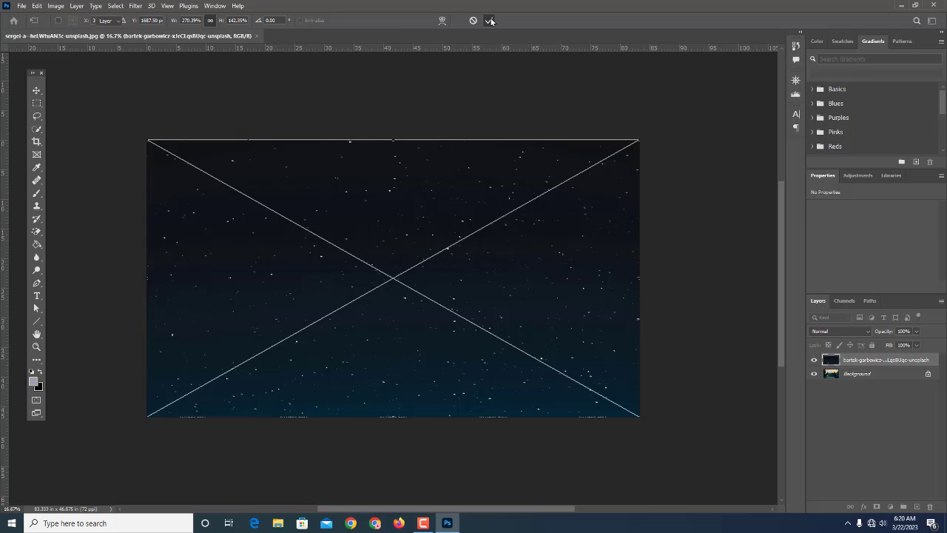
# Add a layer mask to the sky layer and draw a linear black-to-white gradient from the canvas's bottom edge to about mid-height
pyautogui.click(876, 507)
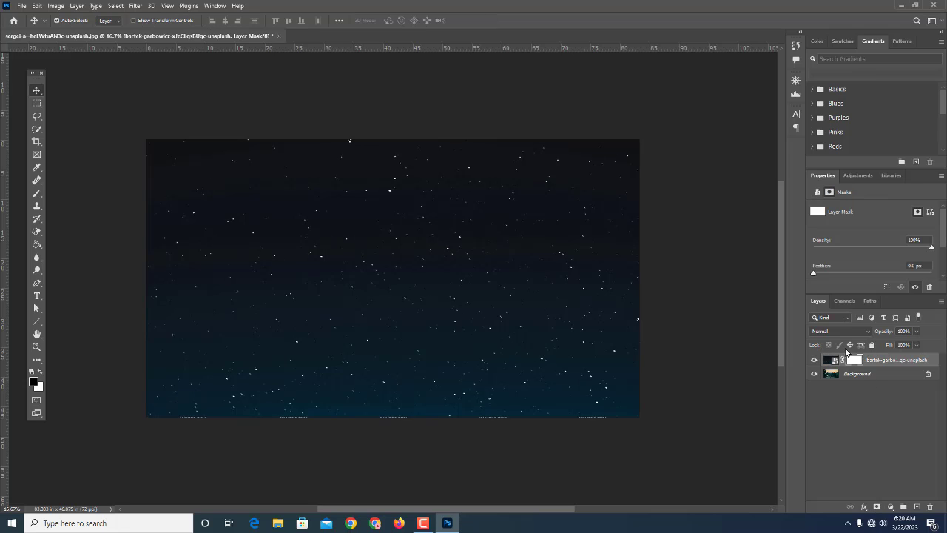
pyautogui.rightClick(37, 245)
pyautogui.click(71, 245)
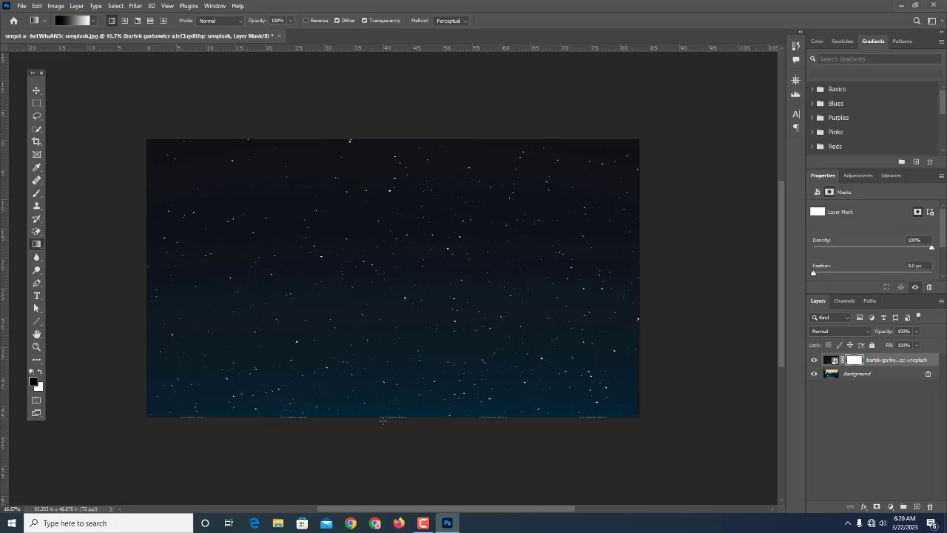
pyautogui.moveTo(378, 418); pyautogui.dragTo(378, 290)
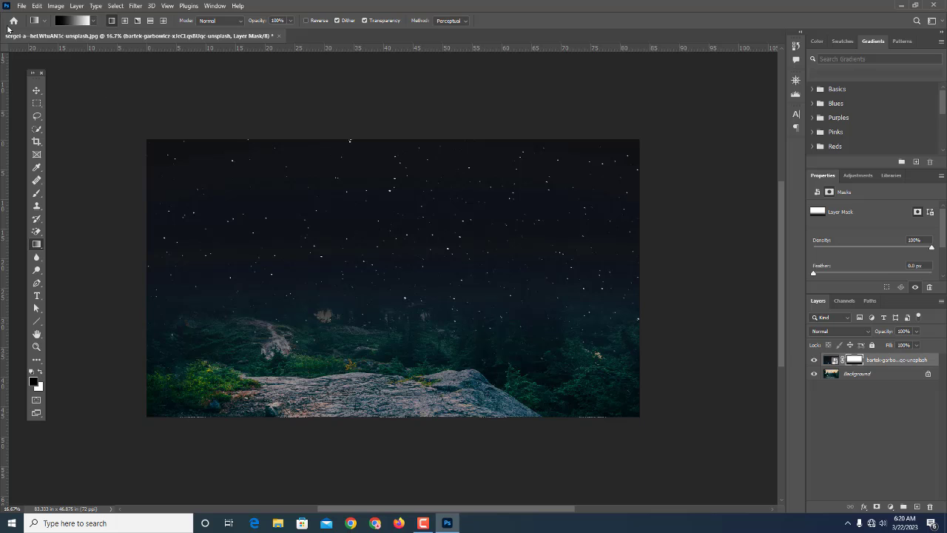
# Place the orange crescent moon image as an embedded layer above the sky
pyautogui.click(21, 6)
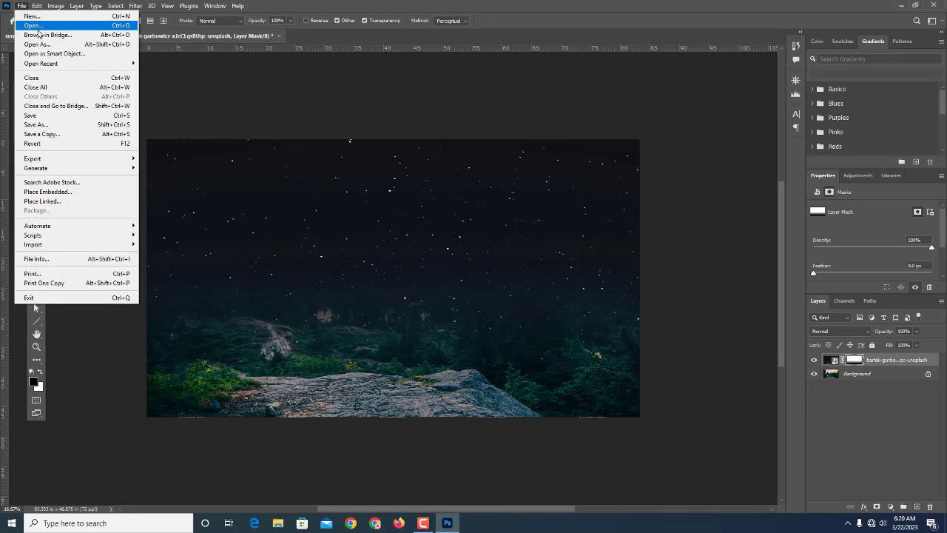
pyautogui.click(47, 192)
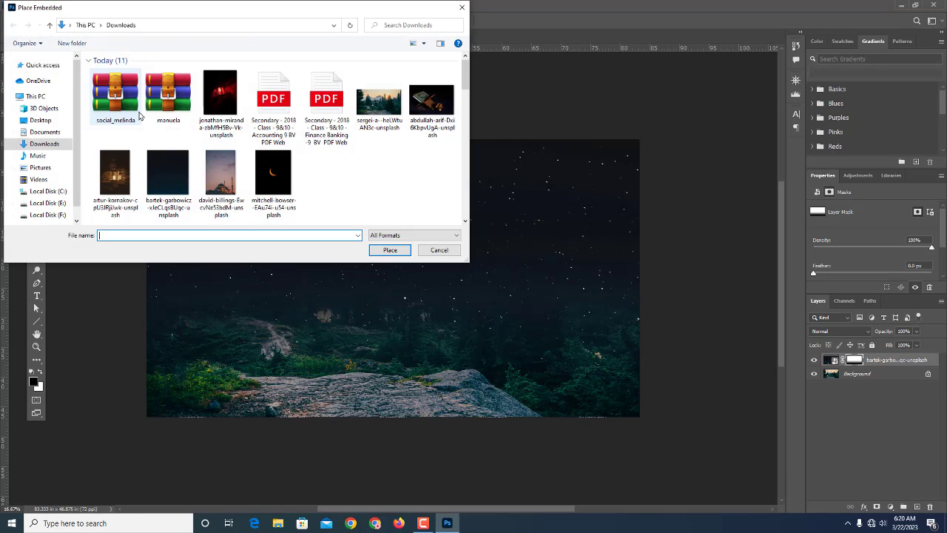
pyautogui.click(273, 174)
pyautogui.click(386, 251)
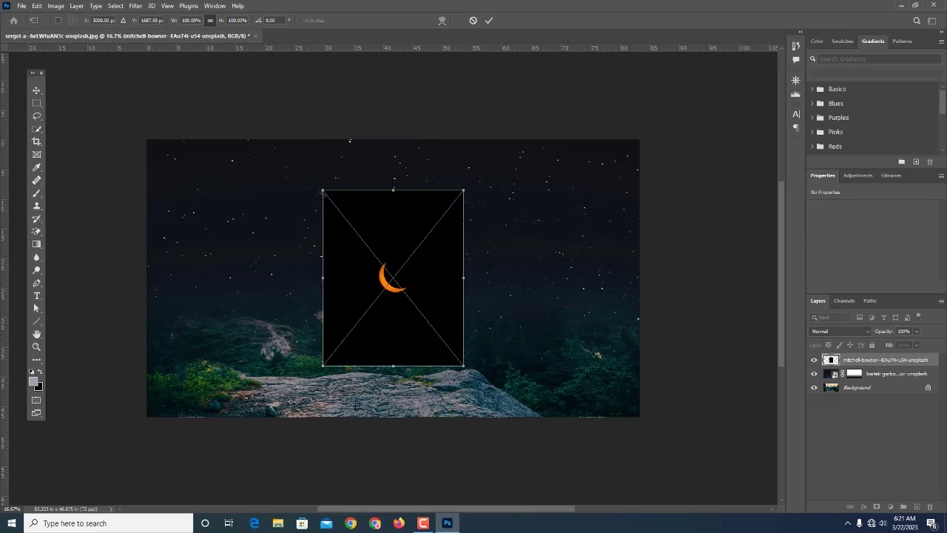
# Enlarge the moon image proportionally to about 361% and centre it horizontally on the canvas
pyautogui.moveTo(323, 190); pyautogui.dragTo(275, 132)
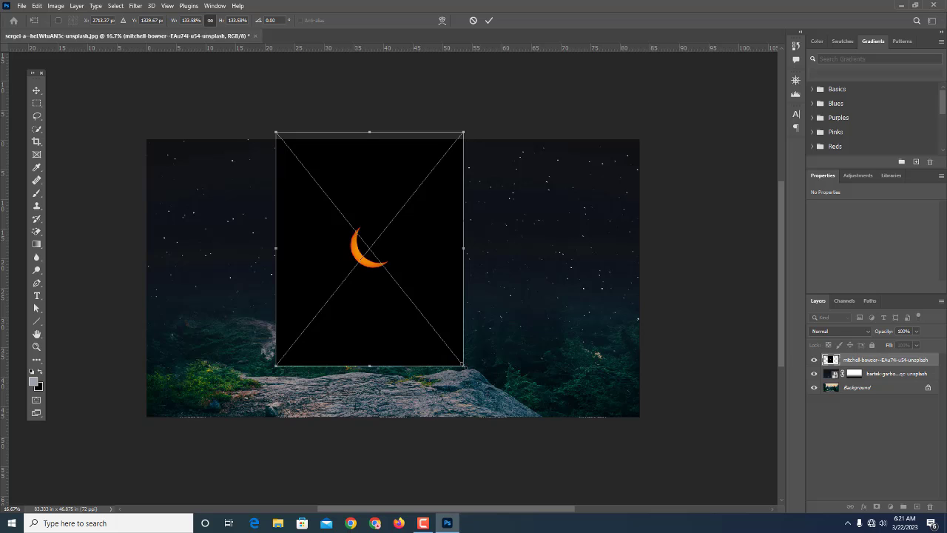
pyautogui.moveTo(464, 365); pyautogui.dragTo(593, 505)
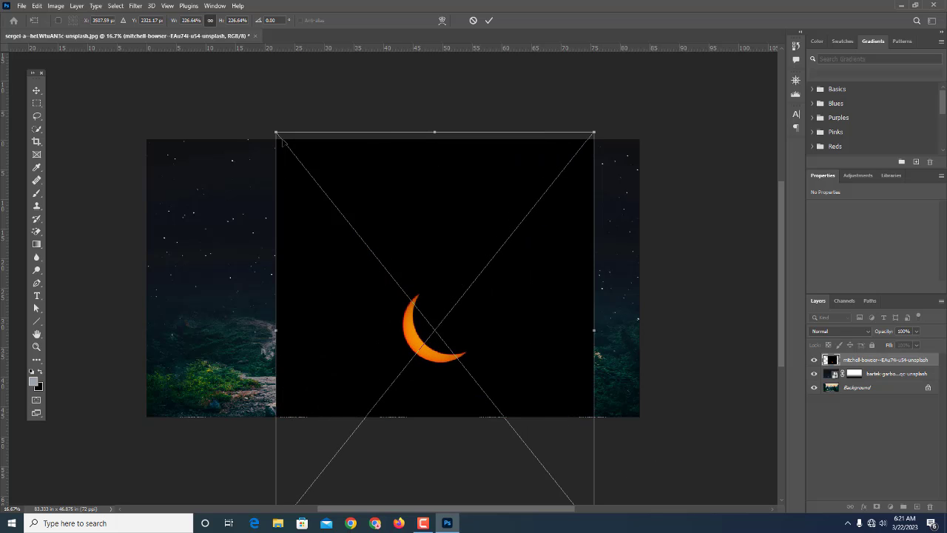
pyautogui.moveTo(275, 132); pyautogui.dragTo(160, 22)
pyautogui.scroll(-2, 343, 279)
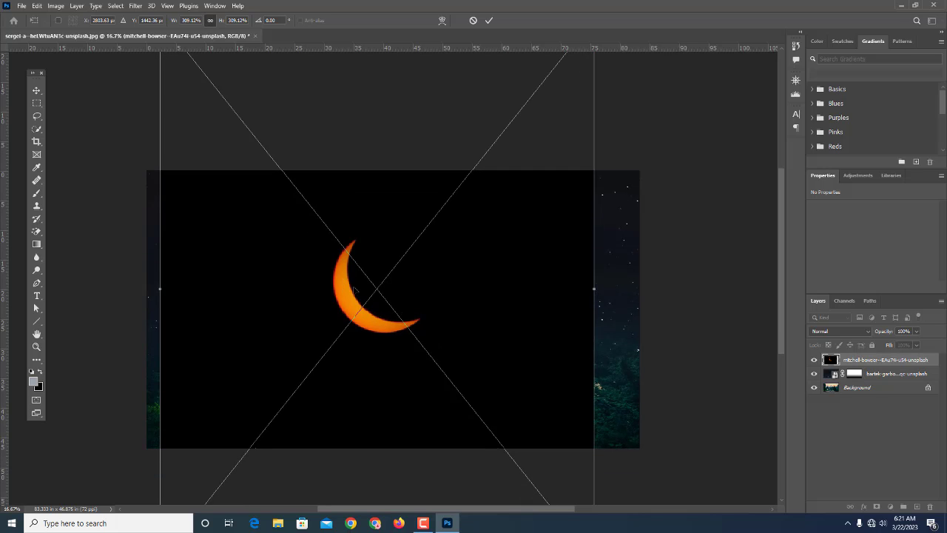
pyautogui.moveTo(343, 294); pyautogui.dragTo(348, 347)
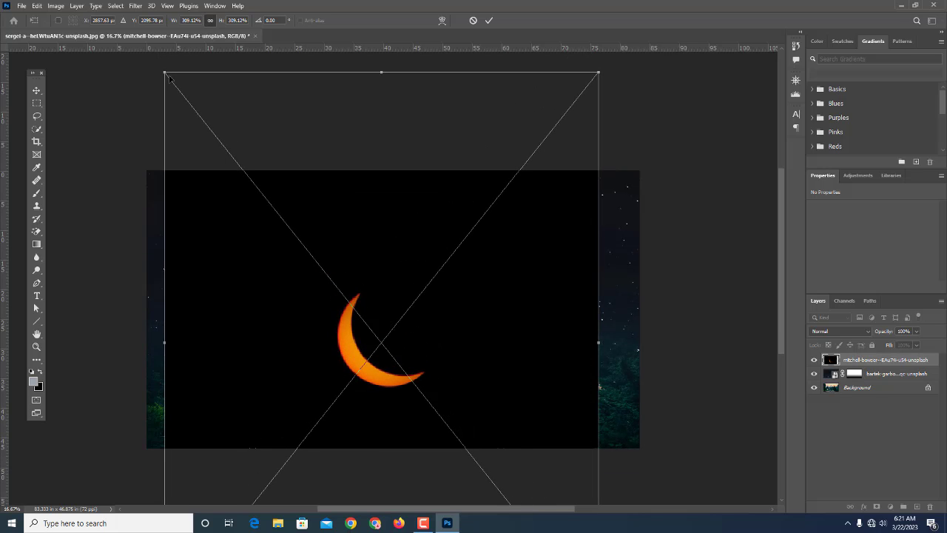
pyautogui.moveTo(164, 71); pyautogui.dragTo(93, 15)
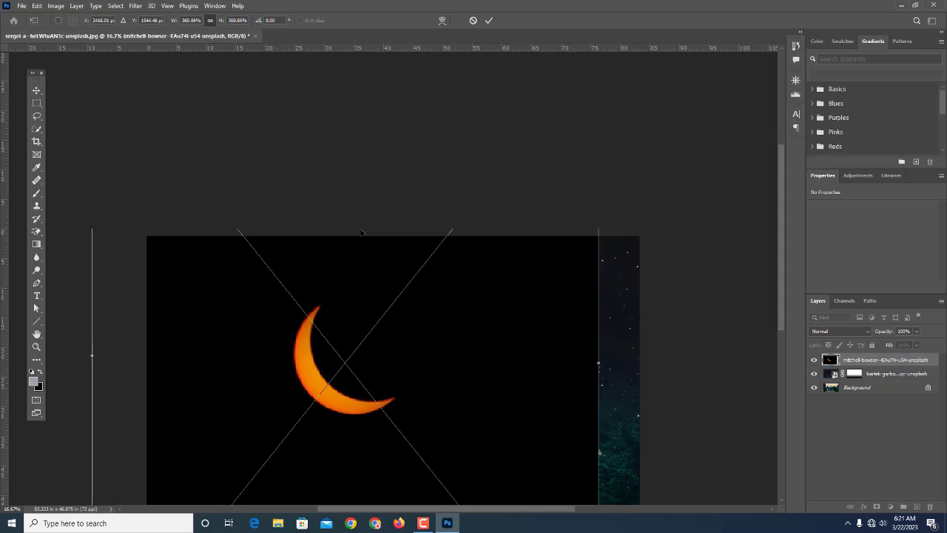
pyautogui.scroll(-1, 335, 299)
pyautogui.scroll(-1, 335, 299)
pyautogui.moveTo(335, 299); pyautogui.dragTo(382, 358)
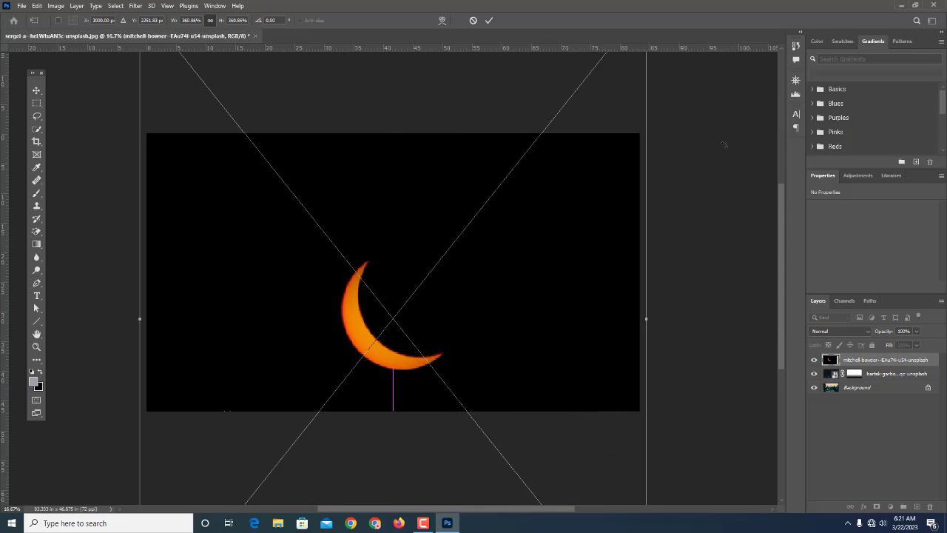
# Enlarge the moon image to about 386%, commit its placement and set its layer's blend mode to Screen
pyautogui.click(795, 80)
pyautogui.click(715, 137)
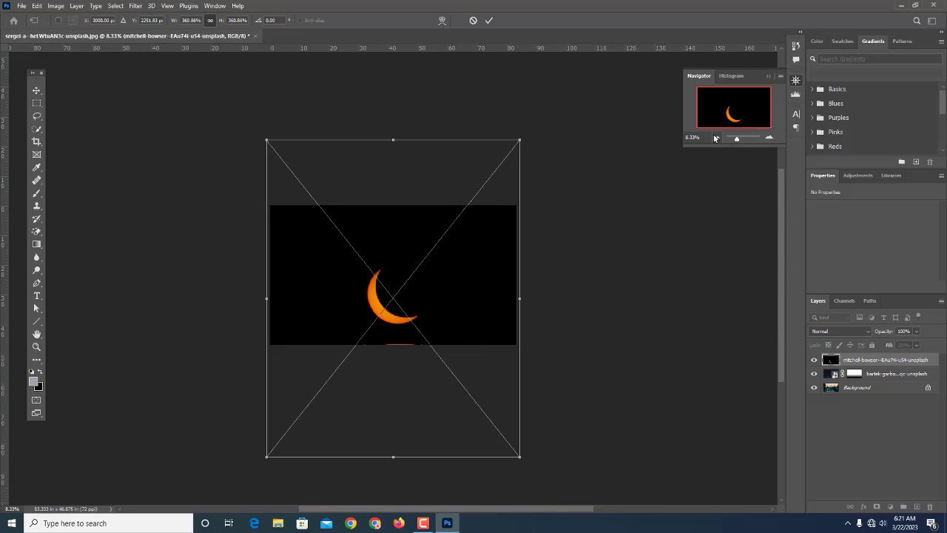
pyautogui.moveTo(267, 139); pyautogui.dragTo(249, 115)
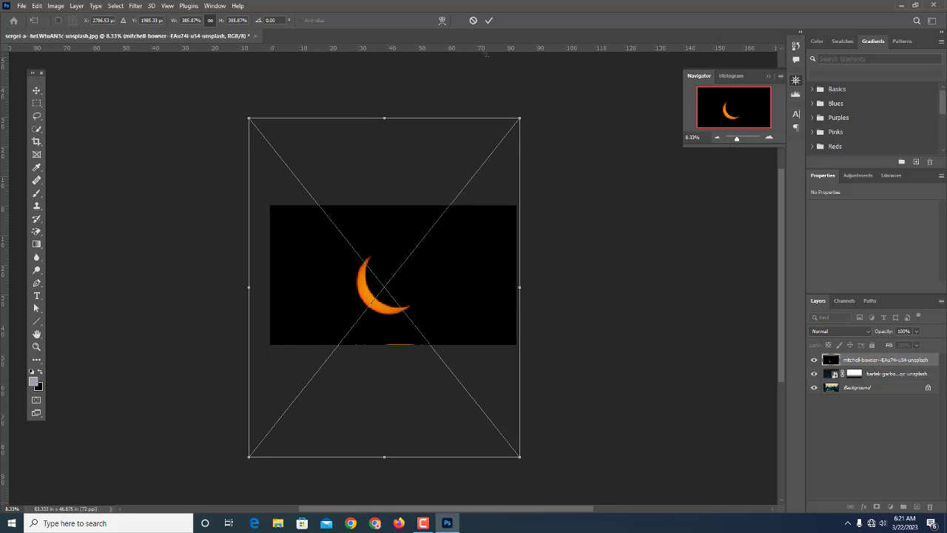
pyautogui.click(489, 20)
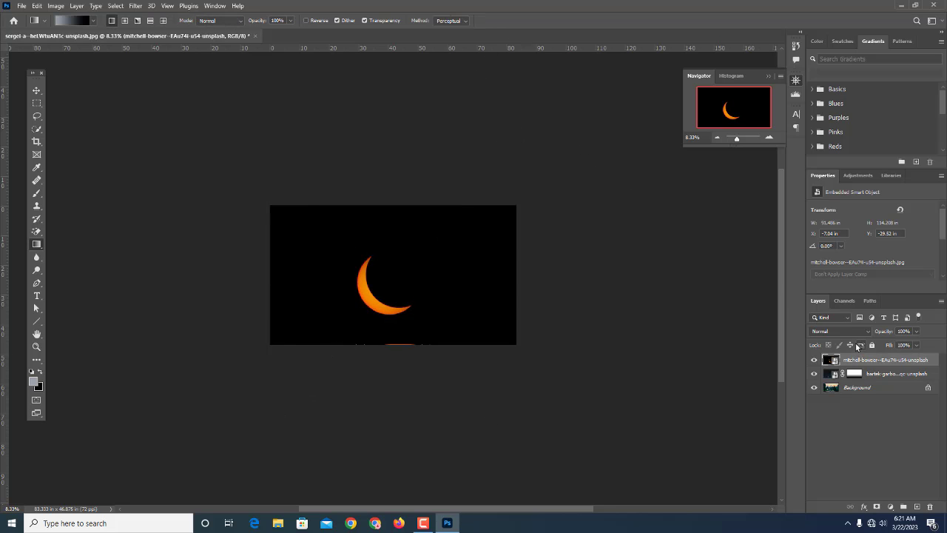
pyautogui.click(851, 332)
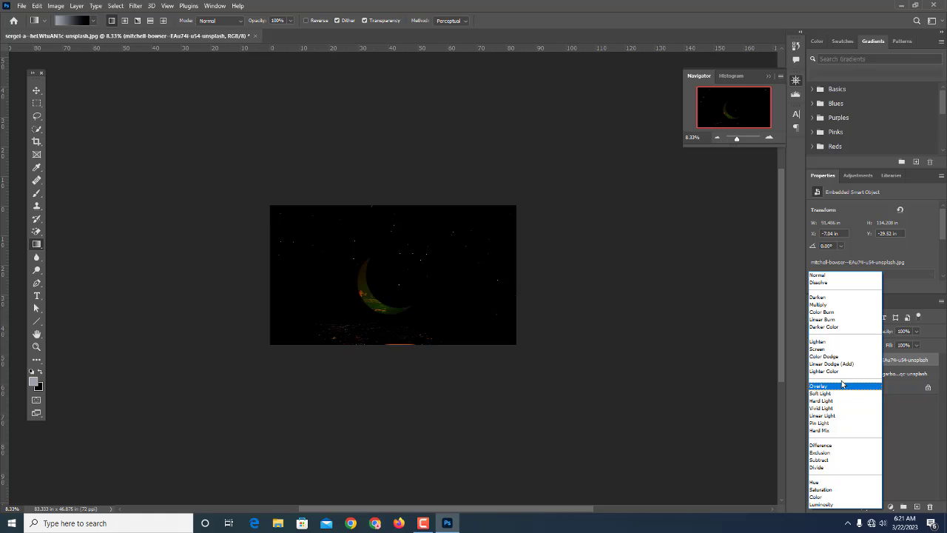
pyautogui.click(841, 349)
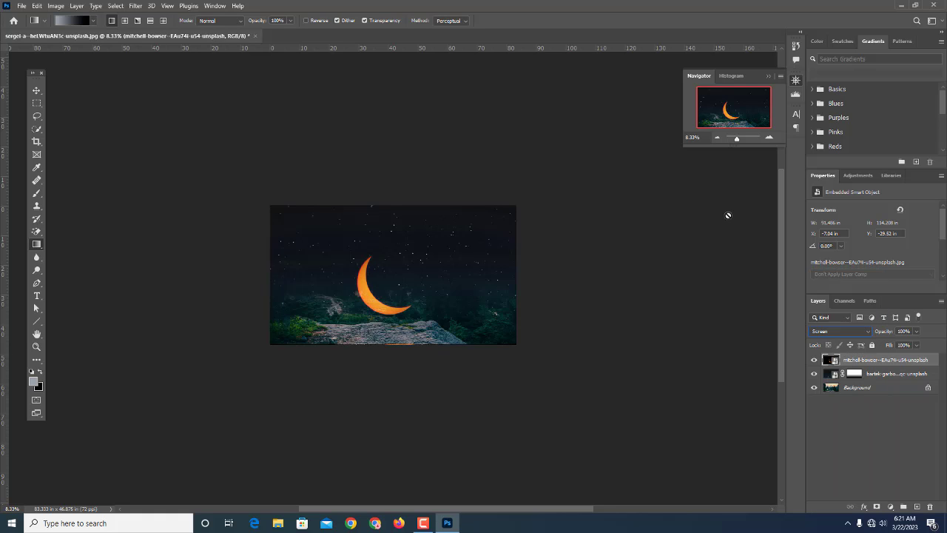
# Move the crescent moon slightly down and to the left so that it rests on the rock
pyautogui.click(770, 138)
pyautogui.press('v')
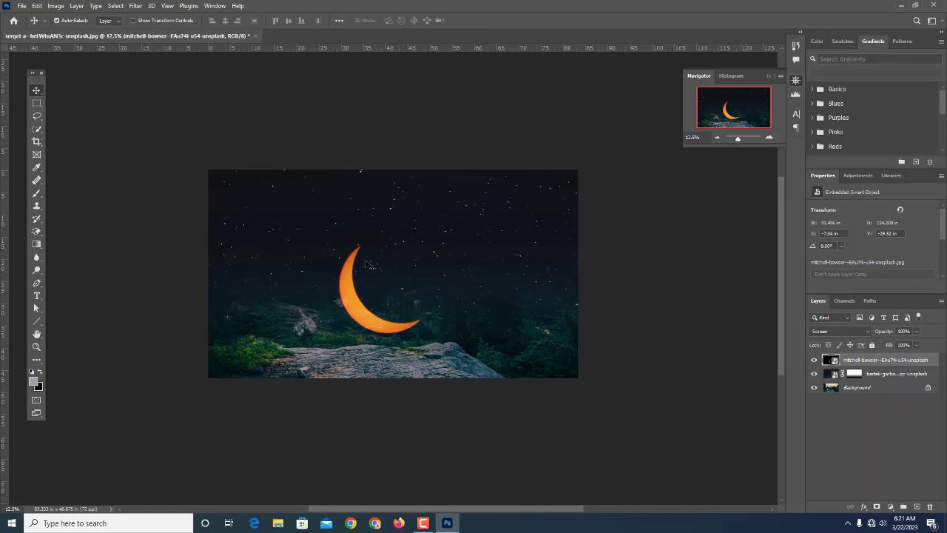
pyautogui.moveTo(355, 301); pyautogui.dragTo(348, 307)
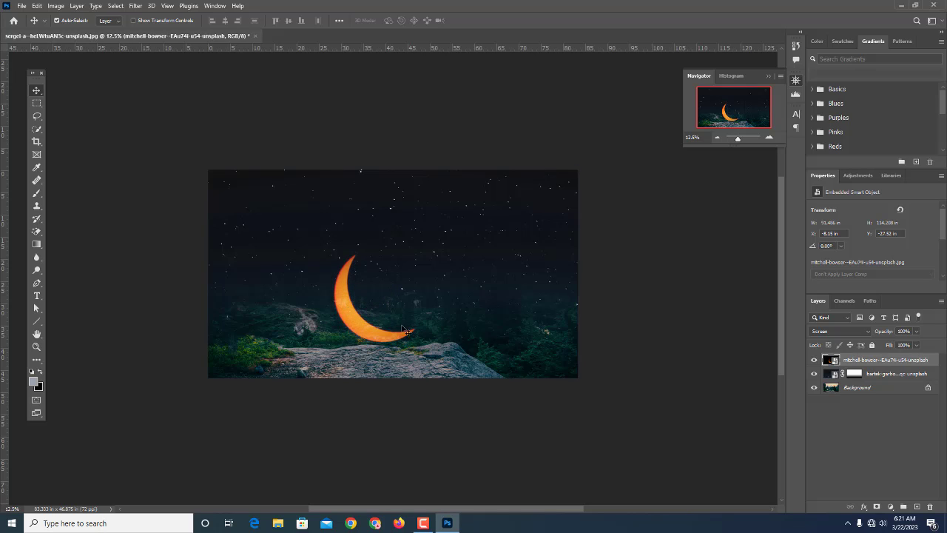
pyautogui.press('Left')
pyautogui.press('Down')
pyautogui.press('Down')
pyautogui.press('Down')
pyautogui.press('Down')
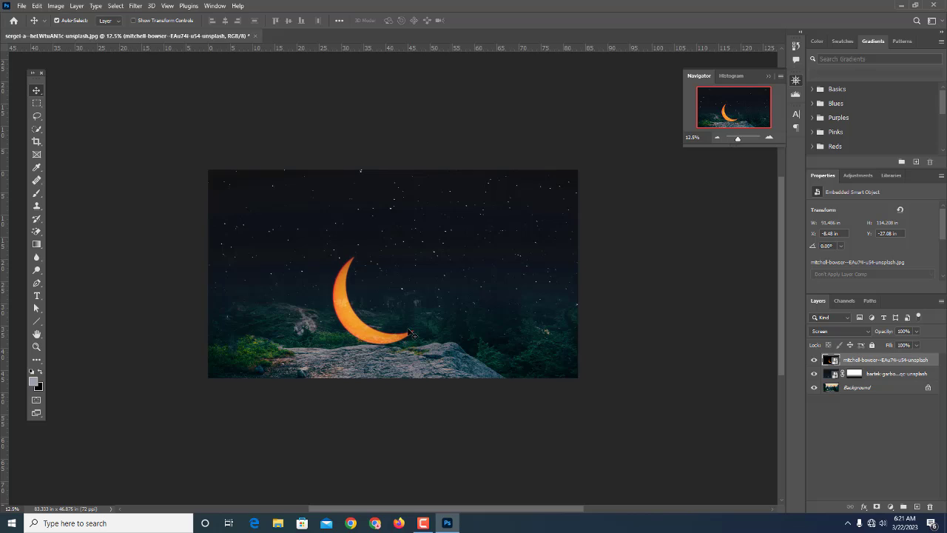
pyautogui.press('Down')
# Create a new top layer and fill it with black using the Paint Bucket tool
pyautogui.click(916, 506)
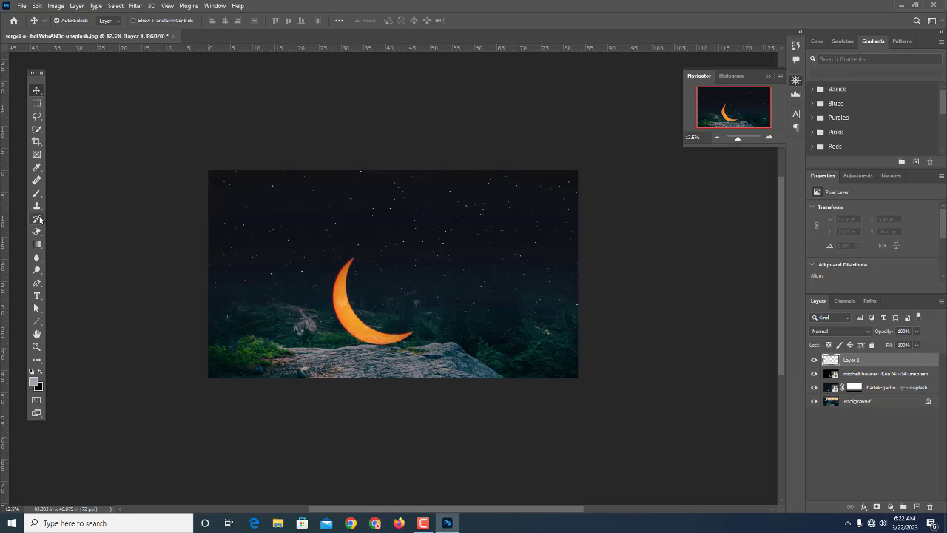
pyautogui.click(38, 243)
pyautogui.rightClick(38, 243)
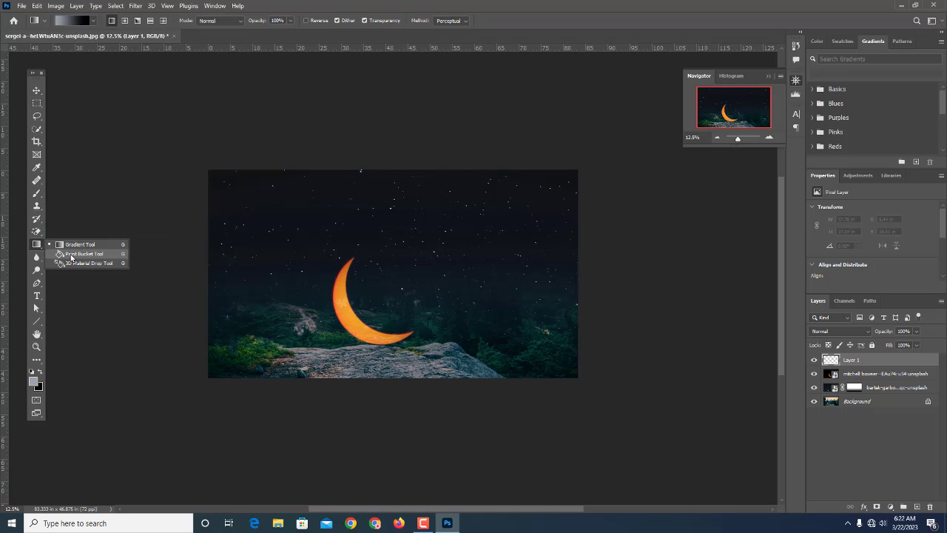
pyautogui.click(74, 254)
pyautogui.click(41, 372)
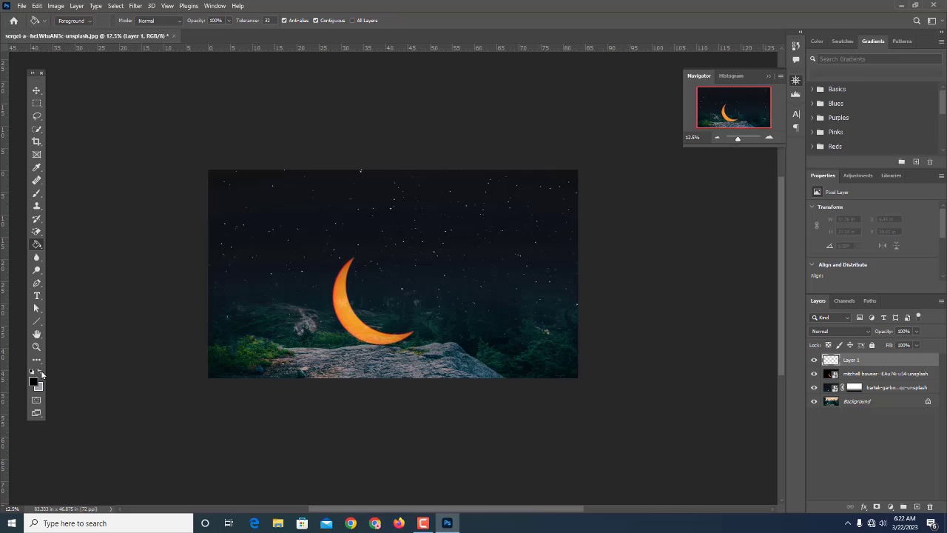
pyautogui.click(292, 252)
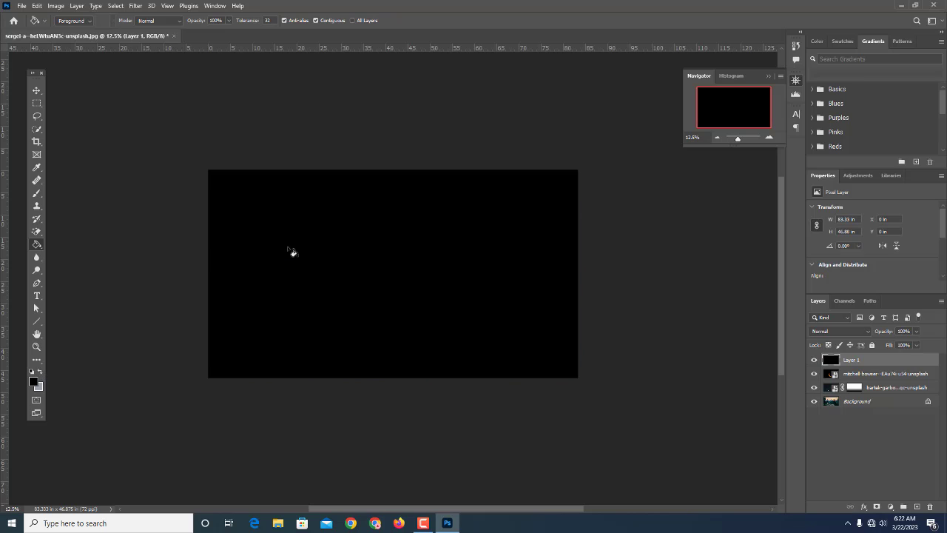
# Add a layer mask to the black layer and activate the Brush tool
pyautogui.click(875, 507)
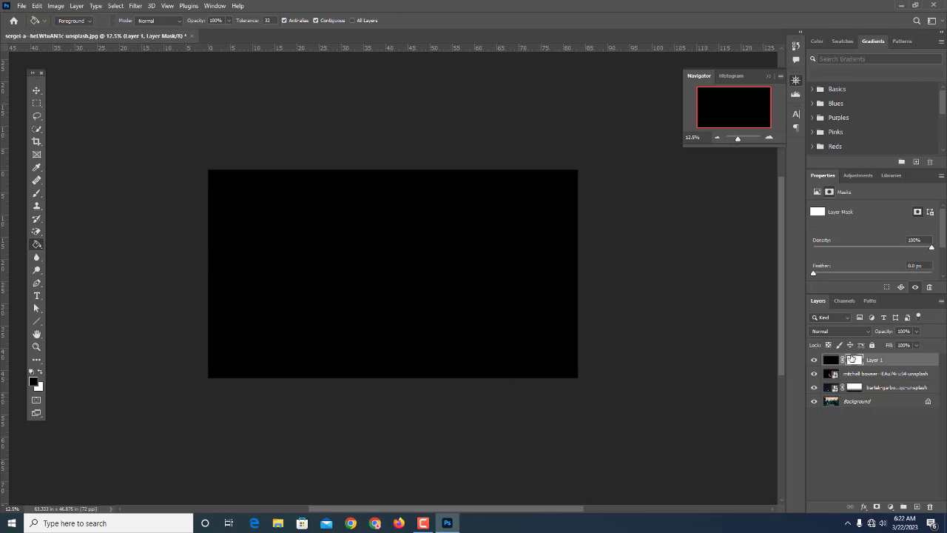
pyautogui.click(37, 193)
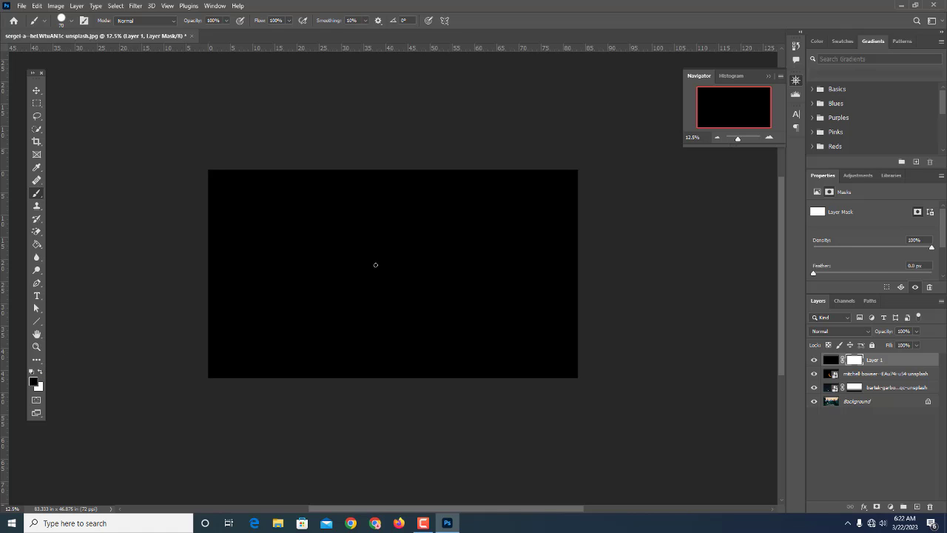
pyautogui.press(']')
pyautogui.press(']')
pyautogui.press(']')
pyautogui.press(']')
pyautogui.press(']')
pyautogui.press(']')
pyautogui.press(']')
pyautogui.click(381, 293)
pyautogui.hotkey('ctrl', 'z')
# Choose the 30 px soft round brush tip with 0% hardness
pyautogui.click(84, 20)
pyautogui.click(687, 131)
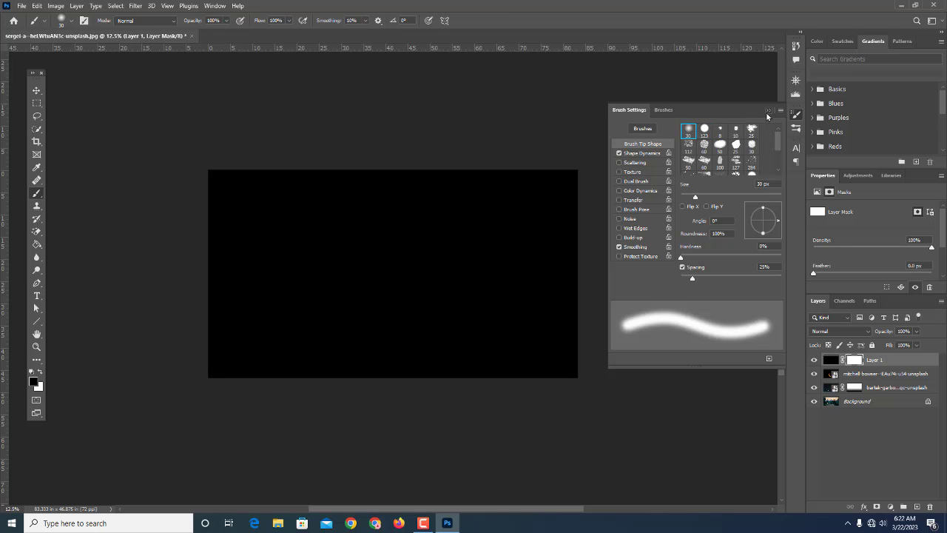
pyautogui.click(766, 110)
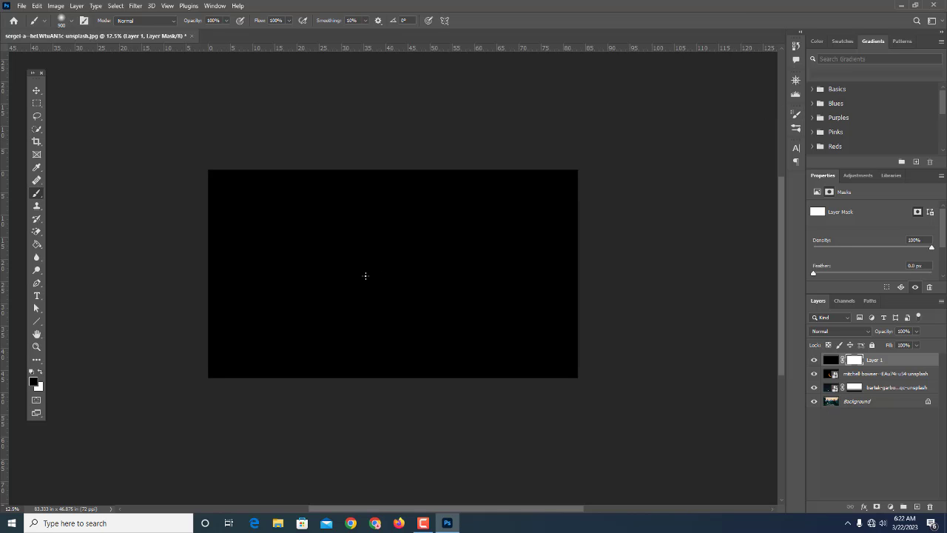
# Enlarge the soft brush to 1800 px and paint black on the black layer's mask to reveal the moon and its surroundings
pyautogui.press(']')
pyautogui.press(']')
pyautogui.press(']')
pyautogui.press(']')
pyautogui.press(']')
pyautogui.press(']')
pyautogui.press(']')
pyautogui.press(']')
pyautogui.press(']')
pyautogui.press(']')
pyautogui.press(']')
pyautogui.press(']')
pyautogui.moveTo(374, 298)
pyautogui.mouseDown()
pyautogui.moveTo(386, 275)
pyautogui.moveTo(355, 271)
pyautogui.moveTo(364, 285)
pyautogui.mouseUp()
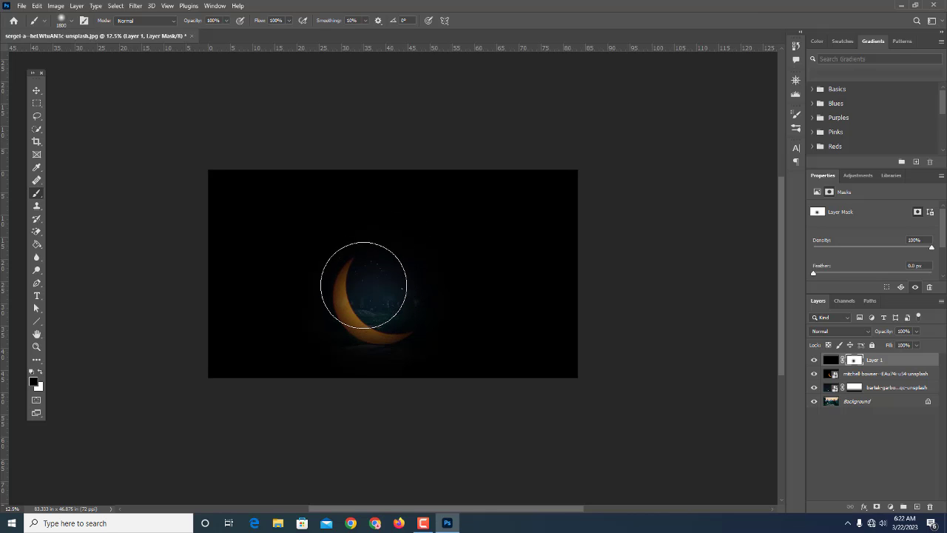
pyautogui.moveTo(363, 285)
pyautogui.mouseDown()
pyautogui.moveTo(382, 314)
pyautogui.moveTo(478, 295)
pyautogui.moveTo(544, 241)
pyautogui.mouseUp()
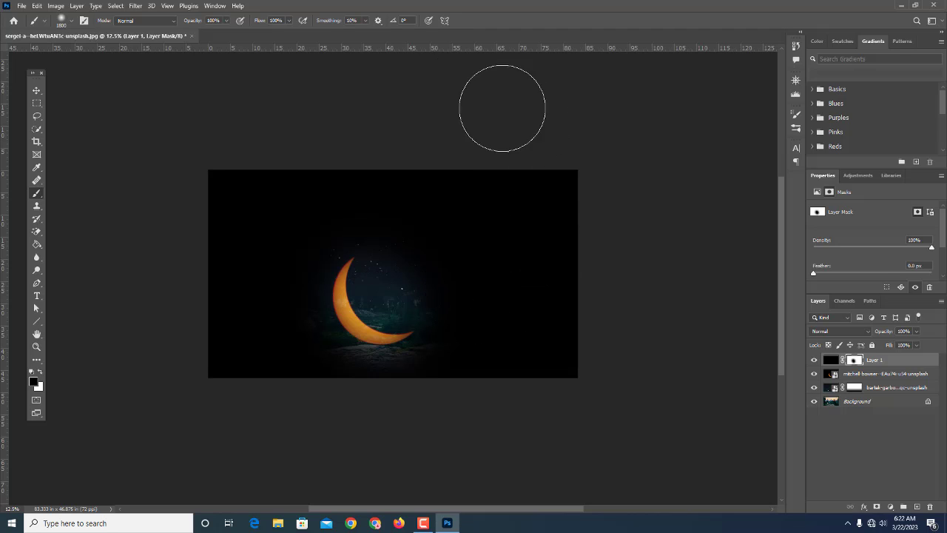
# At 39% brush opacity, paint the mask black across the scene to reveal the surroundings, and white over the foreground to re-darken it
pyautogui.click(227, 20)
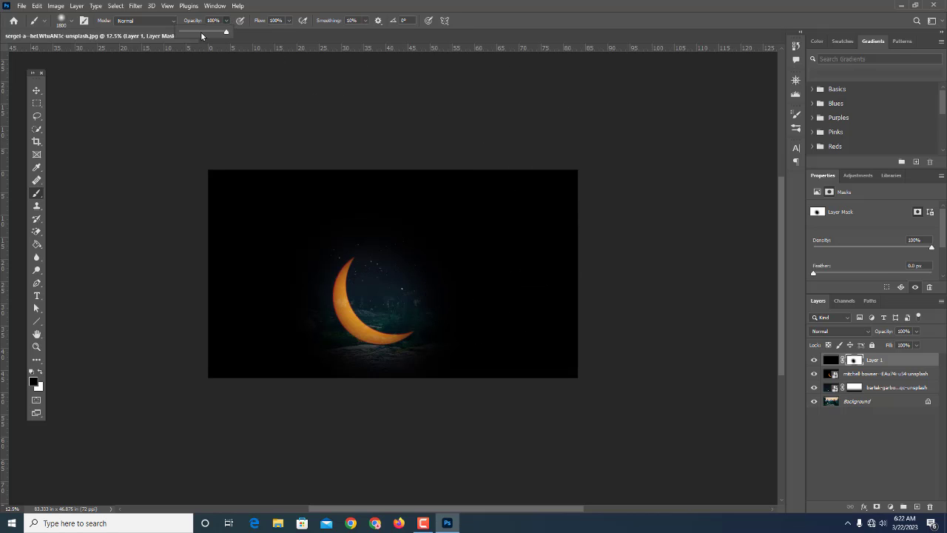
pyautogui.click(199, 31)
pyautogui.moveTo(310, 204)
pyautogui.mouseDown()
pyautogui.moveTo(364, 248)
pyautogui.moveTo(399, 247)
pyautogui.moveTo(401, 234)
pyautogui.moveTo(503, 225)
pyautogui.moveTo(539, 206)
pyautogui.moveTo(368, 160)
pyautogui.moveTo(234, 180)
pyautogui.moveTo(214, 216)
pyautogui.moveTo(352, 242)
pyautogui.moveTo(240, 248)
pyautogui.moveTo(313, 252)
pyautogui.moveTo(241, 256)
pyautogui.moveTo(176, 377)
pyautogui.moveTo(264, 334)
pyautogui.moveTo(305, 400)
pyautogui.moveTo(312, 380)
pyautogui.moveTo(380, 387)
pyautogui.moveTo(514, 296)
pyautogui.moveTo(493, 286)
pyautogui.moveTo(444, 319)
pyautogui.moveTo(499, 353)
pyautogui.moveTo(571, 193)
pyautogui.moveTo(545, 379)
pyautogui.moveTo(472, 338)
pyautogui.moveTo(436, 240)
pyautogui.moveTo(357, 294)
pyautogui.moveTo(447, 384)
pyautogui.moveTo(507, 383)
pyautogui.mouseUp()
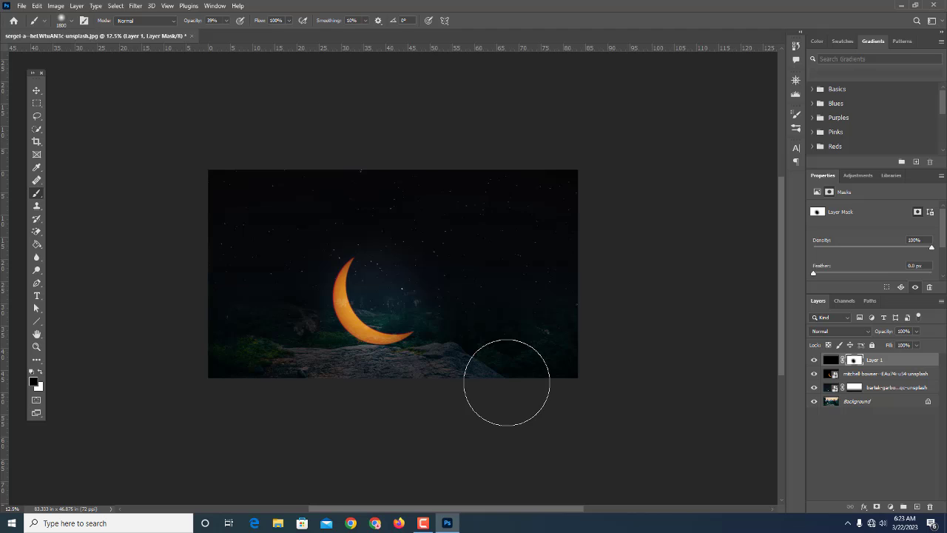
pyautogui.click(40, 370)
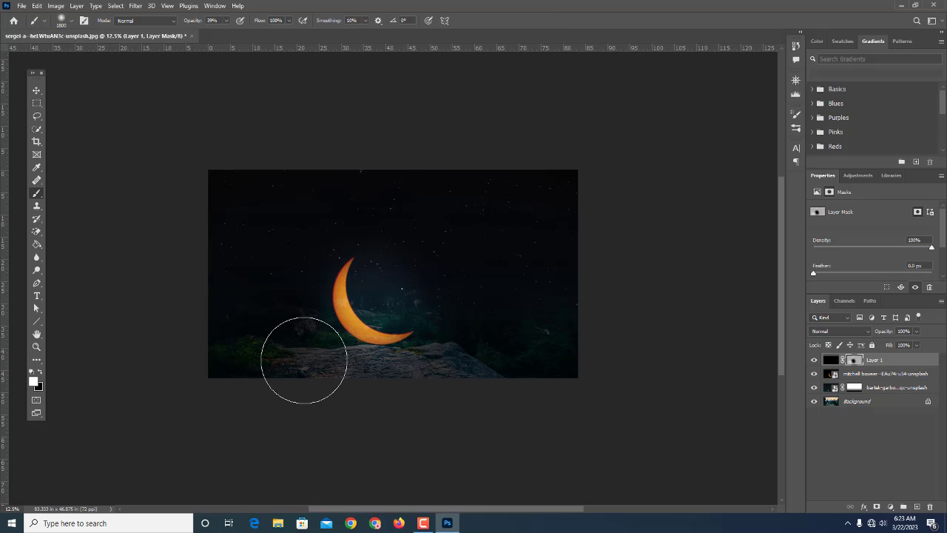
pyautogui.moveTo(304, 360)
pyautogui.mouseDown()
pyautogui.moveTo(486, 400)
pyautogui.moveTo(510, 351)
pyautogui.moveTo(434, 308)
pyautogui.moveTo(488, 347)
pyautogui.moveTo(540, 342)
pyautogui.moveTo(574, 305)
pyautogui.moveTo(399, 367)
pyautogui.moveTo(458, 360)
pyautogui.moveTo(292, 357)
pyautogui.moveTo(259, 403)
pyautogui.mouseUp()
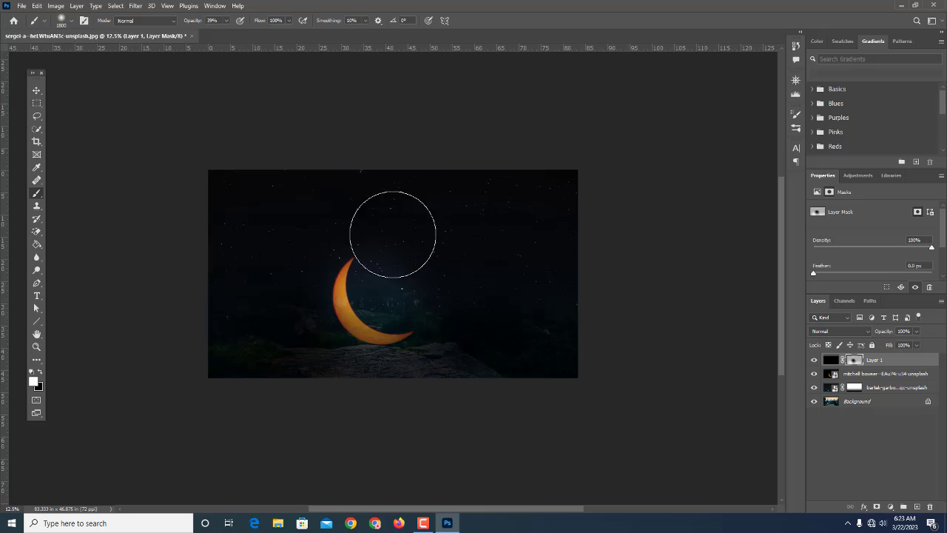
# Add a new layer above the starry sky layer and set the foreground colour to orange c0701c sampled from the moon
pyautogui.click(888, 389)
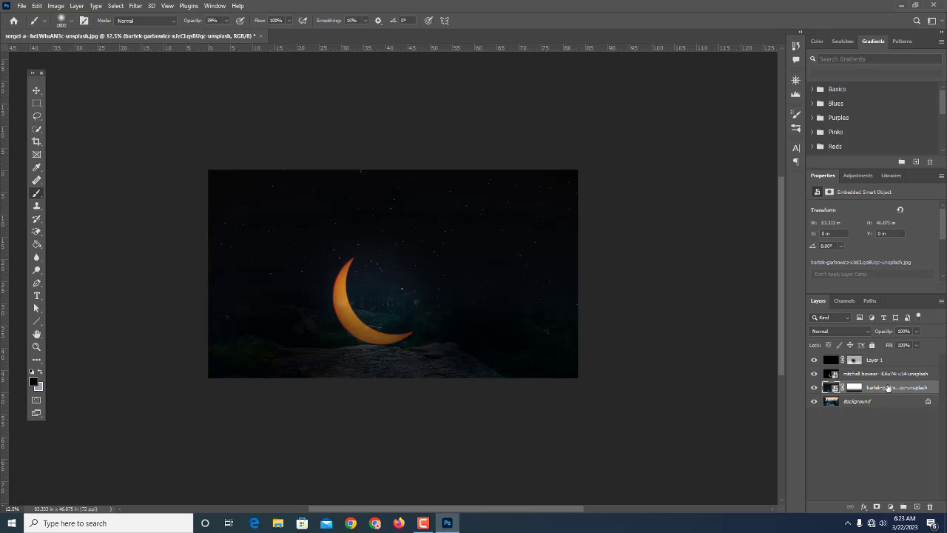
pyautogui.click(916, 506)
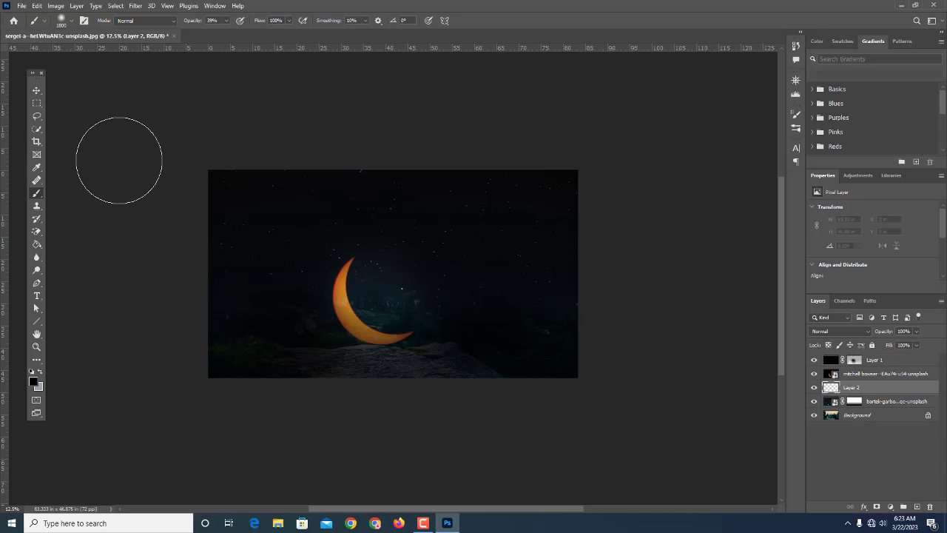
pyautogui.click(33, 381)
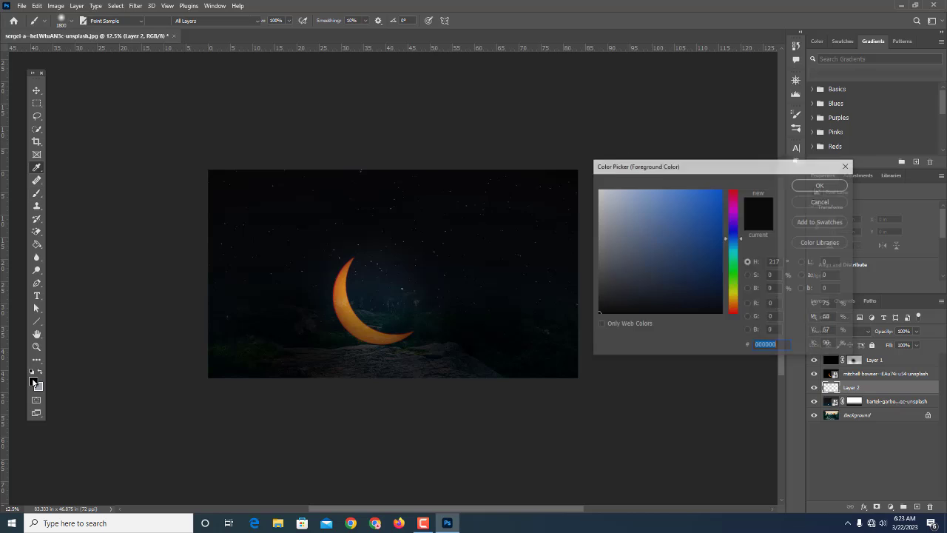
pyautogui.click(344, 271)
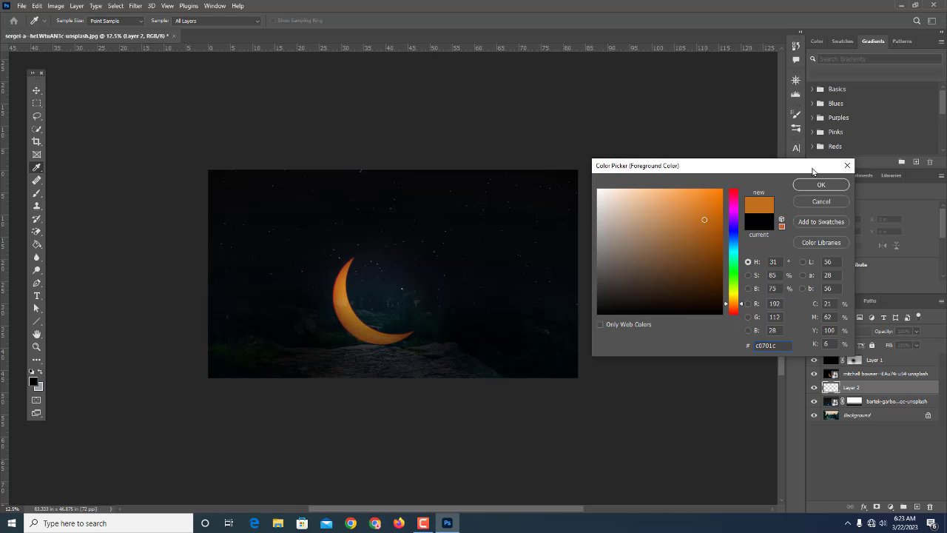
pyautogui.click(835, 184)
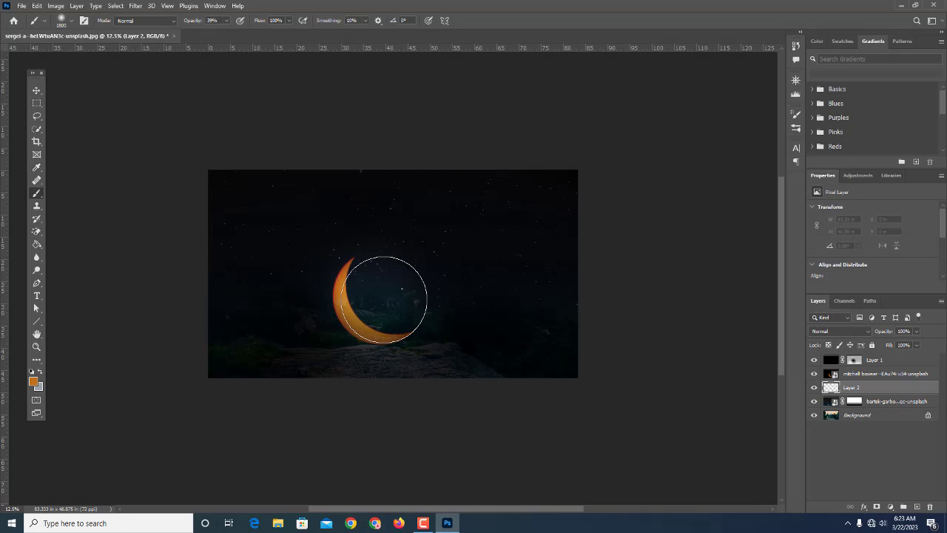
# Enlarge the soft brush to 2700 px, set its opacity to 100% and paint an orange glow inside the crescent on the new layer
pyautogui.press(']')
pyautogui.press(']')
pyautogui.press(']')
pyautogui.press(']')
pyautogui.press(']')
pyautogui.press(']')
pyautogui.press(']')
pyautogui.press(']')
pyautogui.press(']')
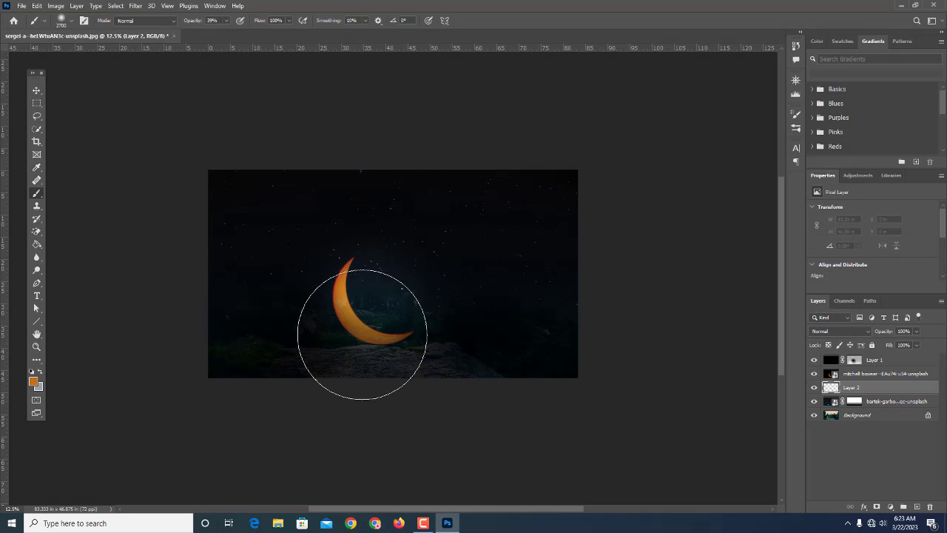
pyautogui.click(362, 334)
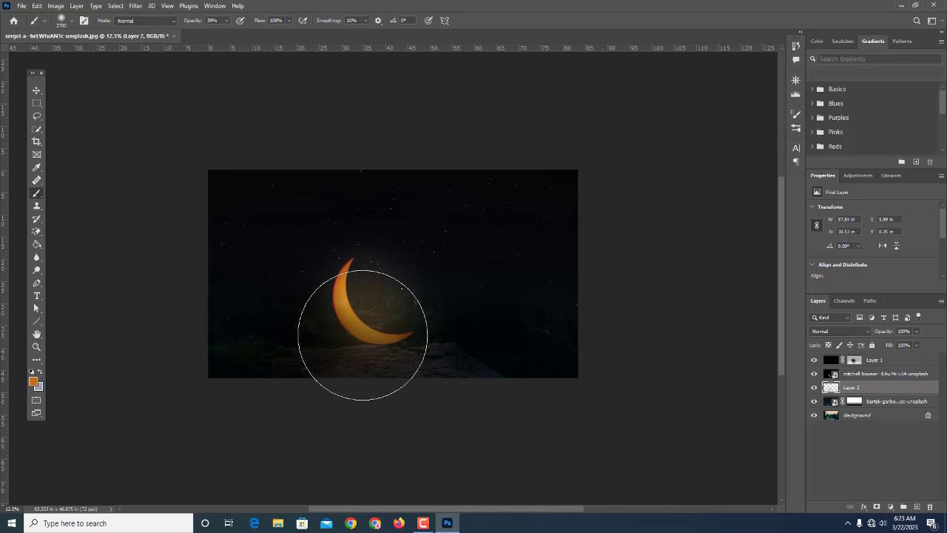
pyautogui.hotkey('ctrl', 'z')
pyautogui.click(226, 22)
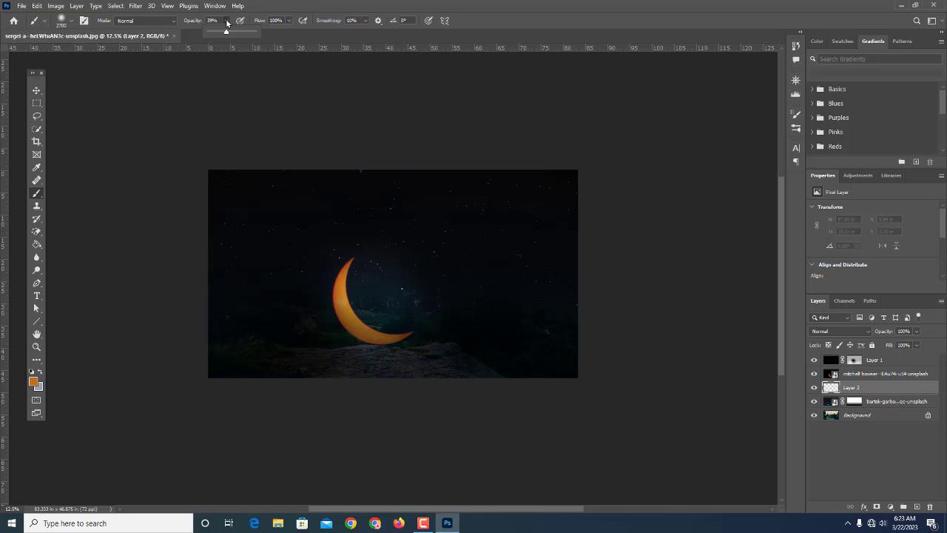
pyautogui.moveTo(226, 33); pyautogui.dragTo(274, 34)
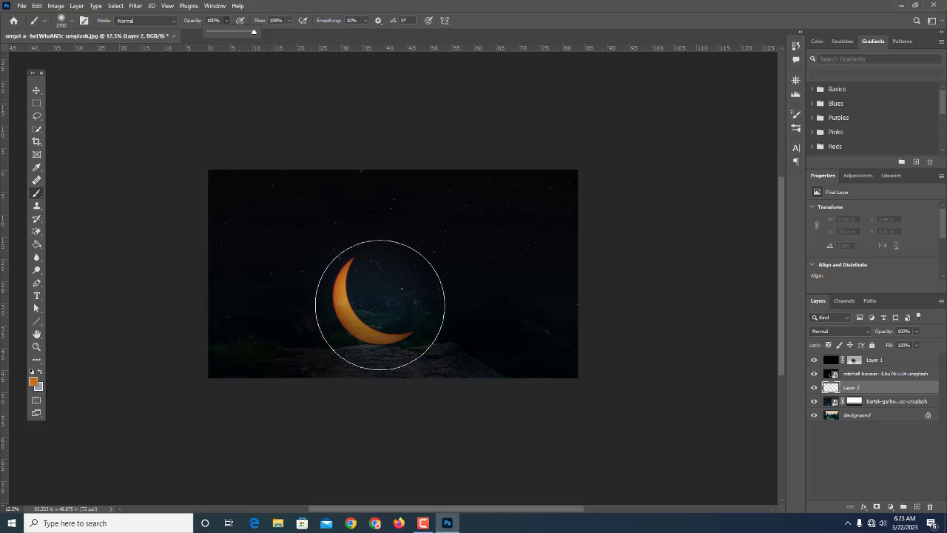
pyautogui.click(379, 295)
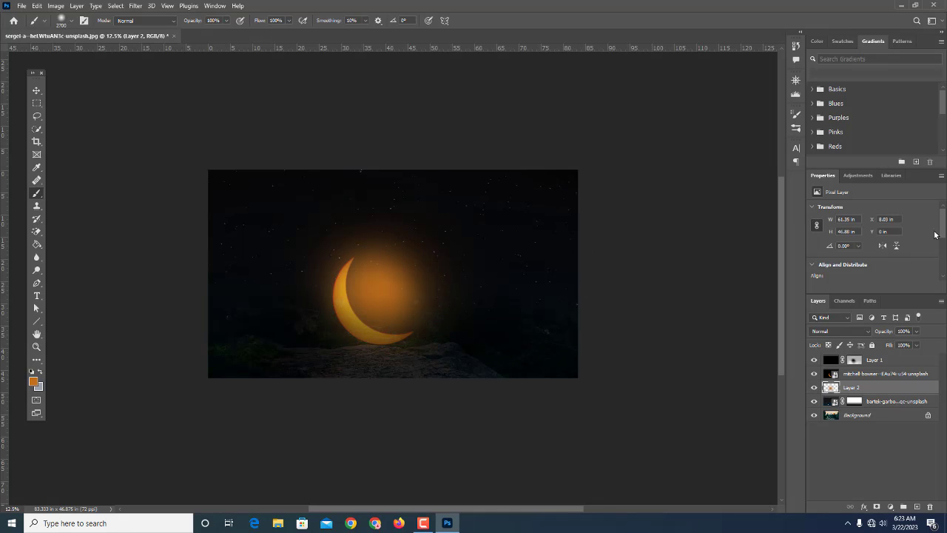
# Move the orange glow layer down onto the rock beneath the moon and set the layer's opacity to 64%
pyautogui.click(916, 332)
pyautogui.moveTo(919, 344); pyautogui.dragTo(893, 345)
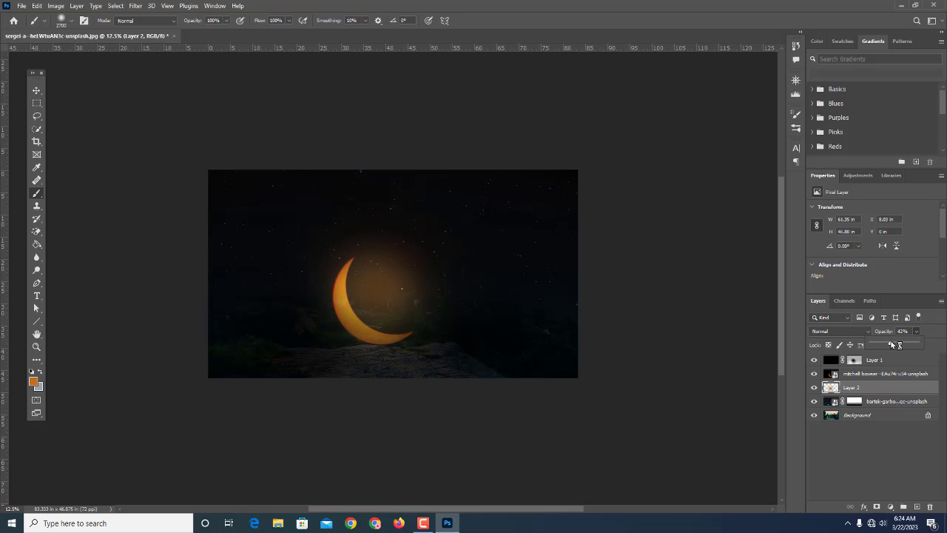
pyautogui.click(36, 91)
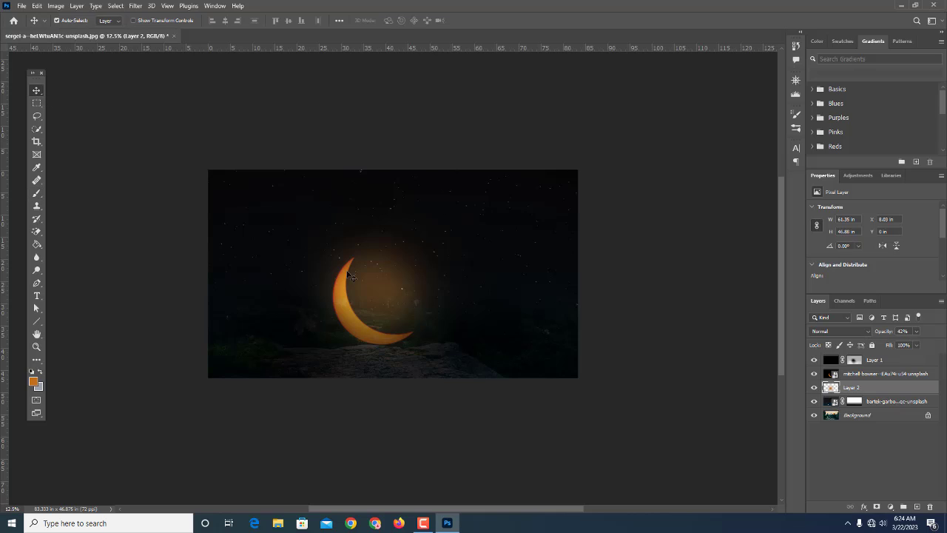
pyautogui.click(380, 303)
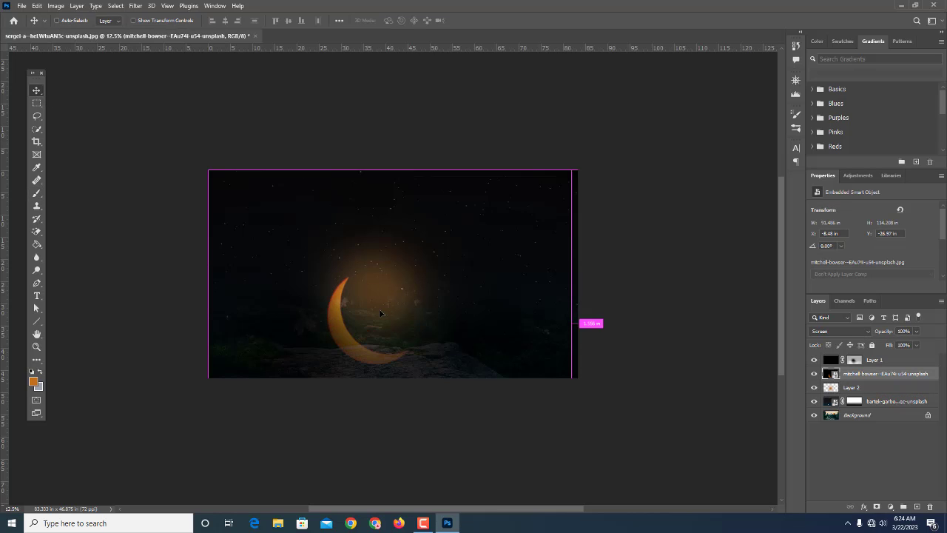
pyautogui.click(870, 390)
pyautogui.moveTo(406, 290); pyautogui.dragTo(378, 329)
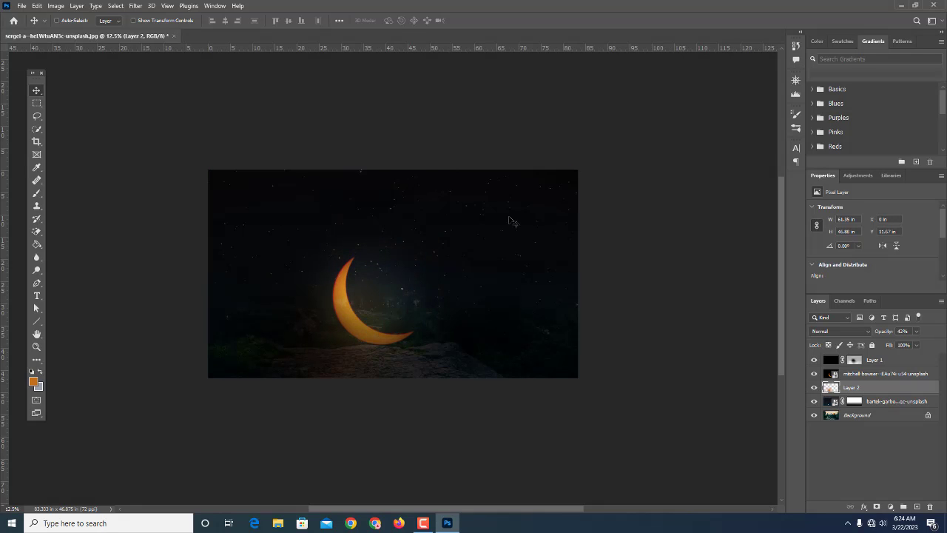
pyautogui.click(917, 331)
pyautogui.click(924, 345)
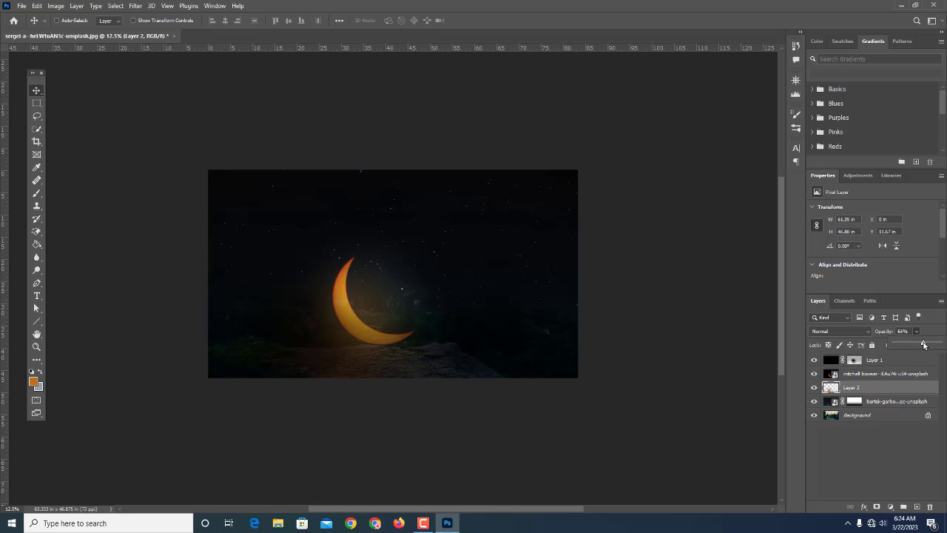
# Scale the glow layer to 174.15%, reposition it over the rock beneath the moon and set its opacity to 77%
pyautogui.hotkey('ctrl', 't')
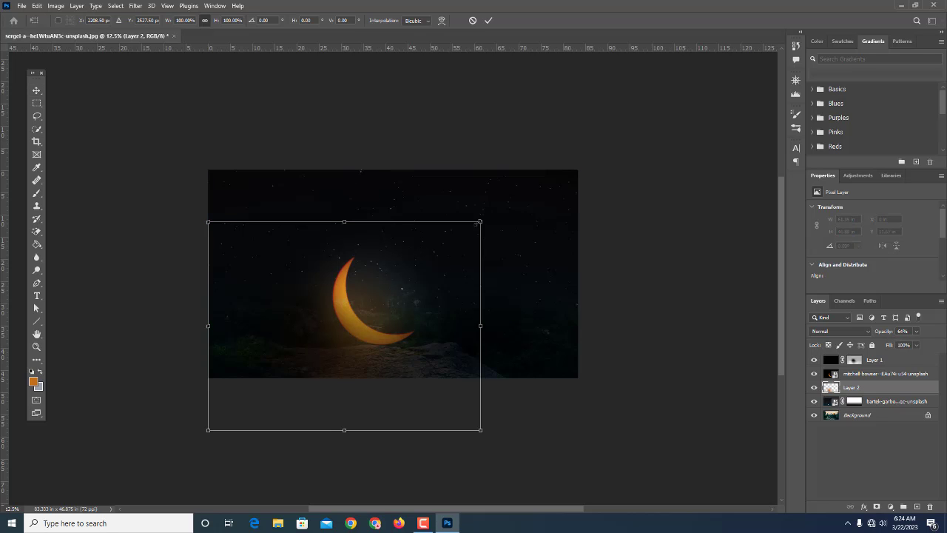
pyautogui.moveTo(480, 222); pyautogui.dragTo(682, 68)
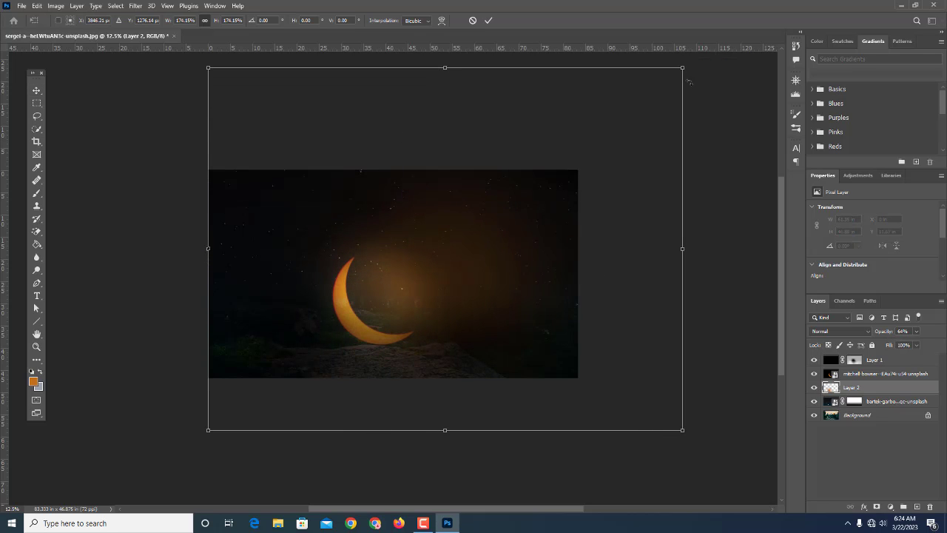
pyautogui.moveTo(467, 272); pyautogui.dragTo(375, 366)
pyautogui.click(916, 331)
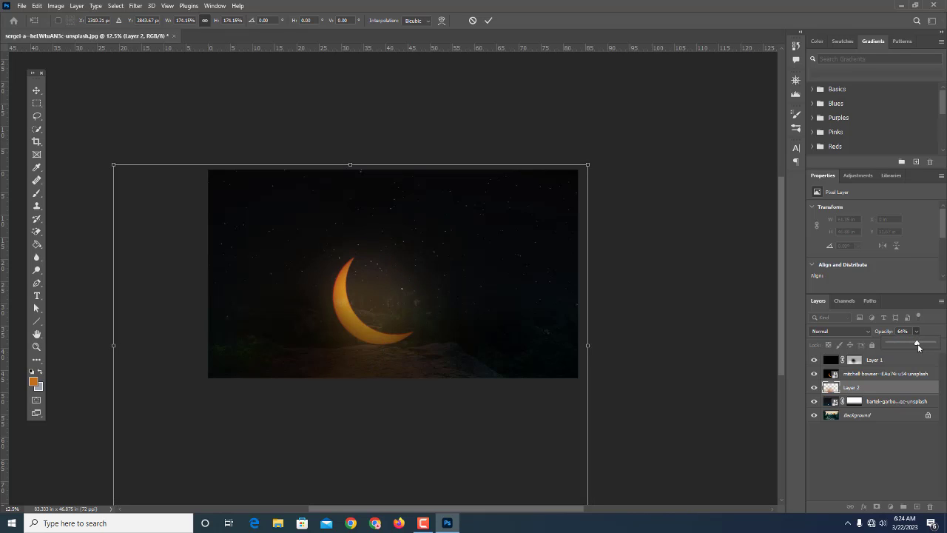
pyautogui.moveTo(926, 348); pyautogui.dragTo(930, 348)
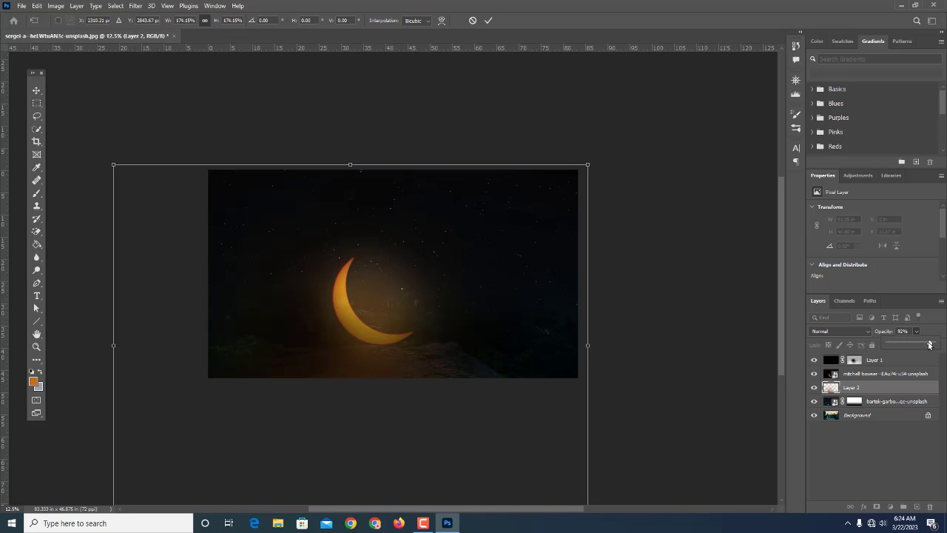
pyautogui.click(488, 20)
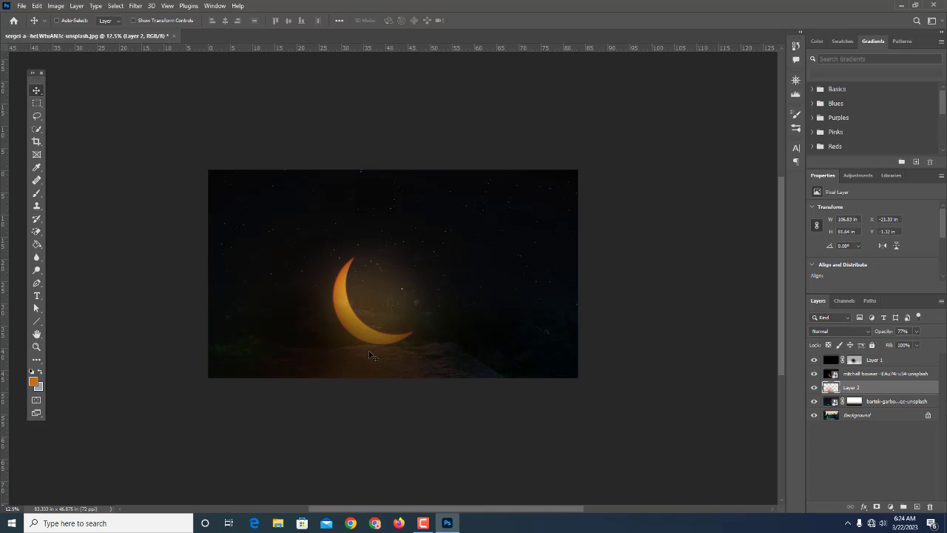
pyautogui.moveTo(376, 357); pyautogui.dragTo(353, 358)
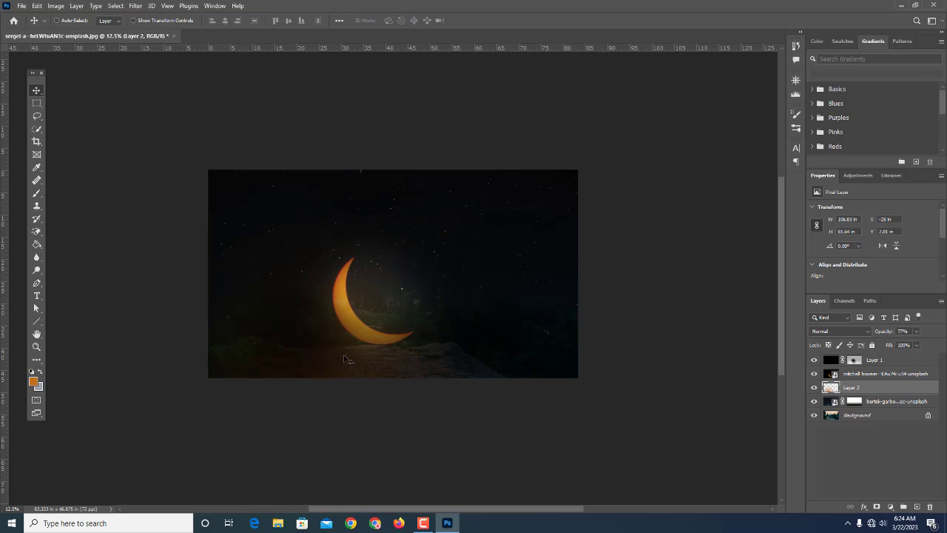
# Paint black at 24% brush opacity along the ground on the black layer's mask to brighten the rock and forest floor
pyautogui.click(855, 361)
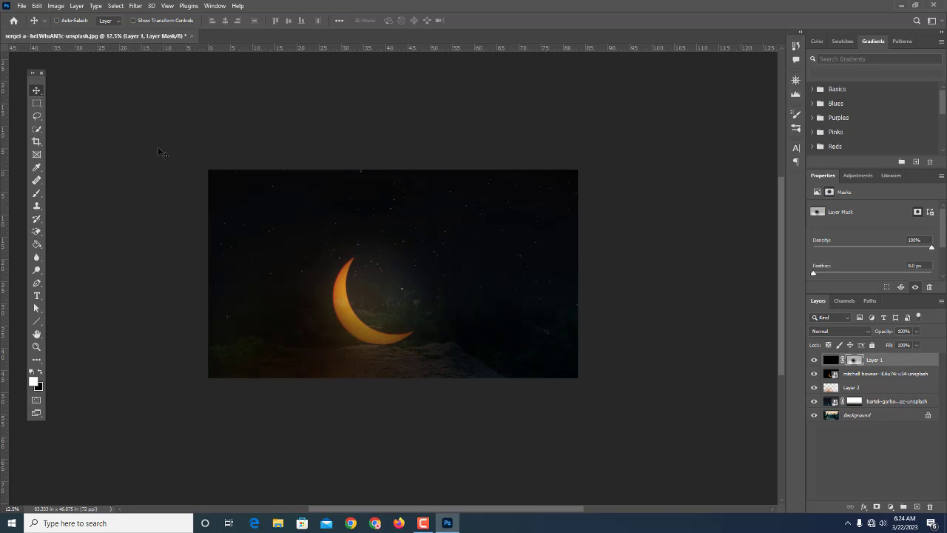
pyautogui.click(41, 372)
pyautogui.click(37, 194)
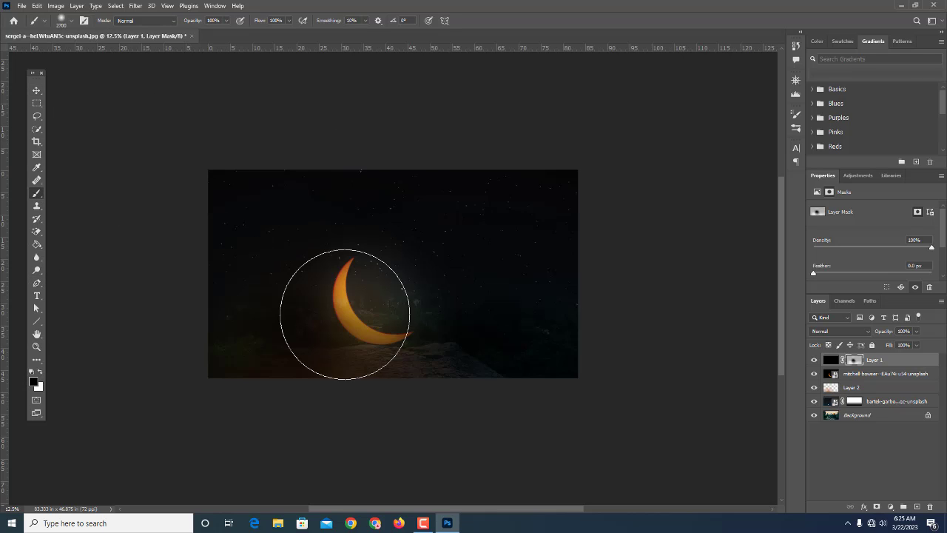
pyautogui.click(227, 21)
pyautogui.click(187, 34)
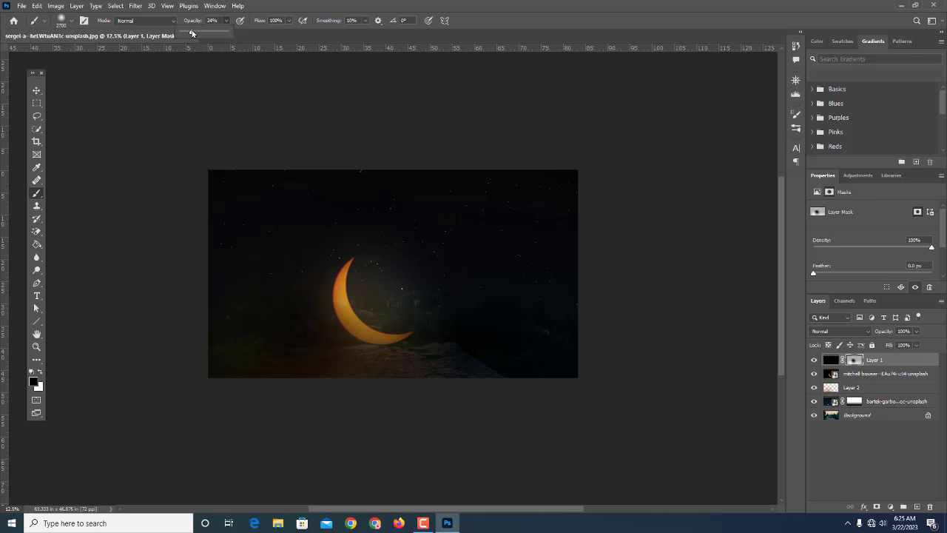
pyautogui.moveTo(281, 345)
pyautogui.mouseDown()
pyautogui.moveTo(321, 358)
pyautogui.moveTo(333, 344)
pyautogui.moveTo(406, 402)
pyautogui.moveTo(456, 412)
pyautogui.moveTo(532, 382)
pyautogui.mouseUp()
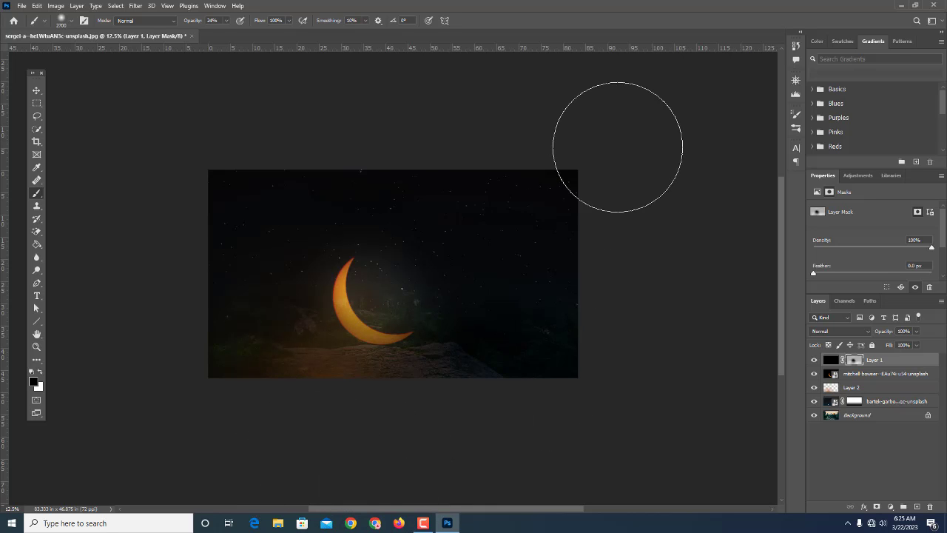
pyautogui.click(36, 91)
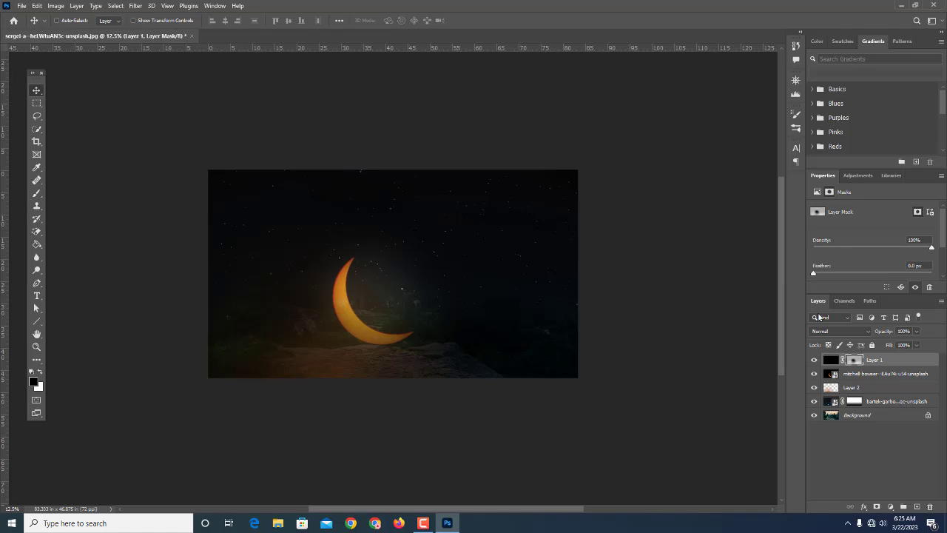
# Add a new top layer and place the two-line text "Ramadanul Karim" in the sky above the moon
pyautogui.click(916, 506)
pyautogui.click(38, 296)
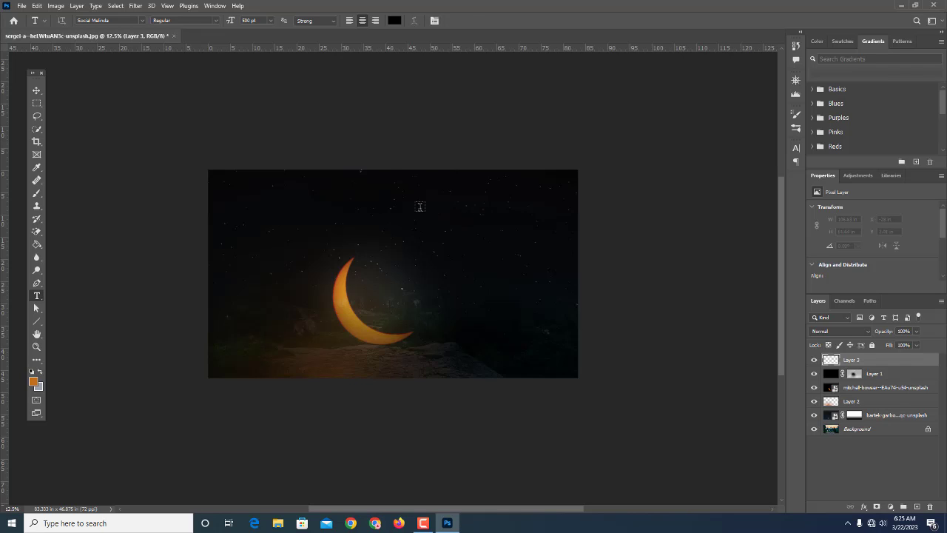
pyautogui.click(420, 206)
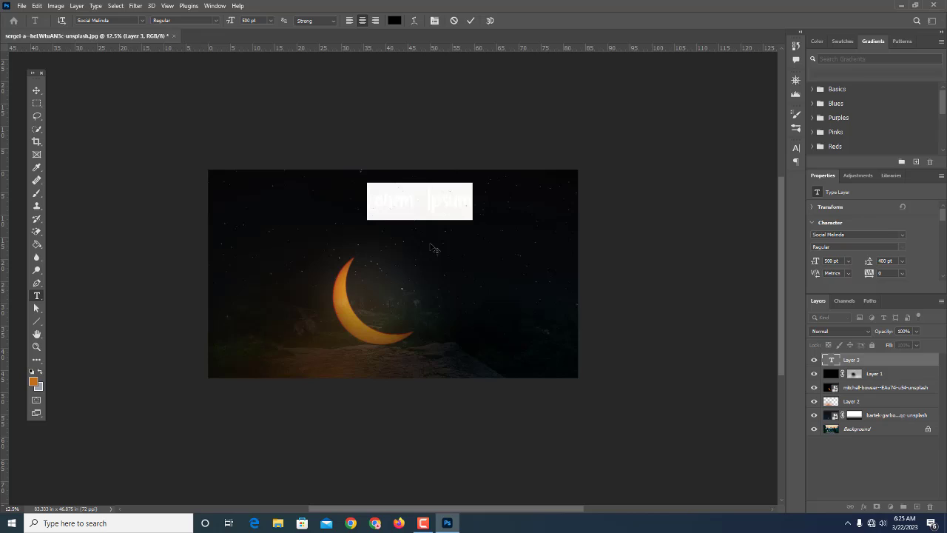
pyautogui.write('R')
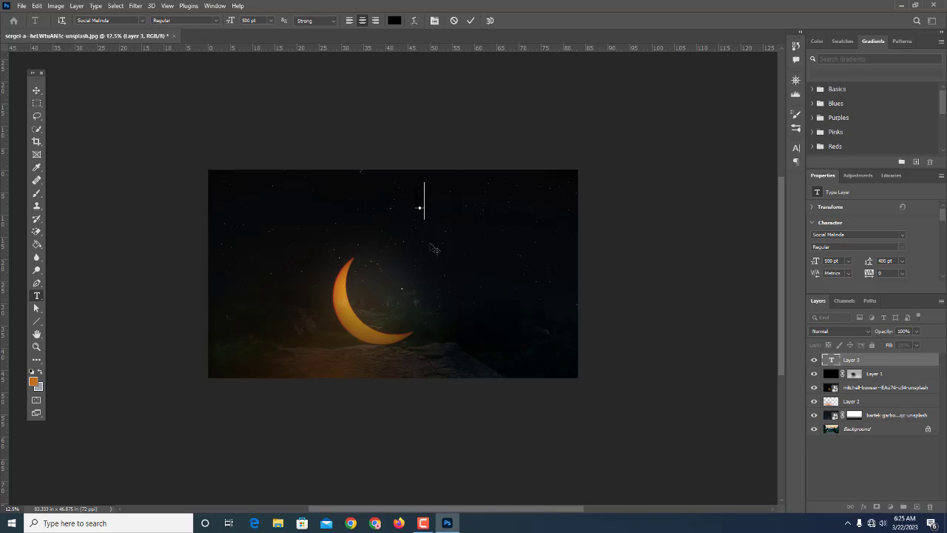
pyautogui.write('amadanul')
pyautogui.press('Return')
pyautogui.write('Kareem')
# Recolor the whole "Ramadanul Karim" text to the moon's orange (c77c1c) and move it beside the moon, over the dark sky on its right
pyautogui.hotkey('ctrl', 'a')
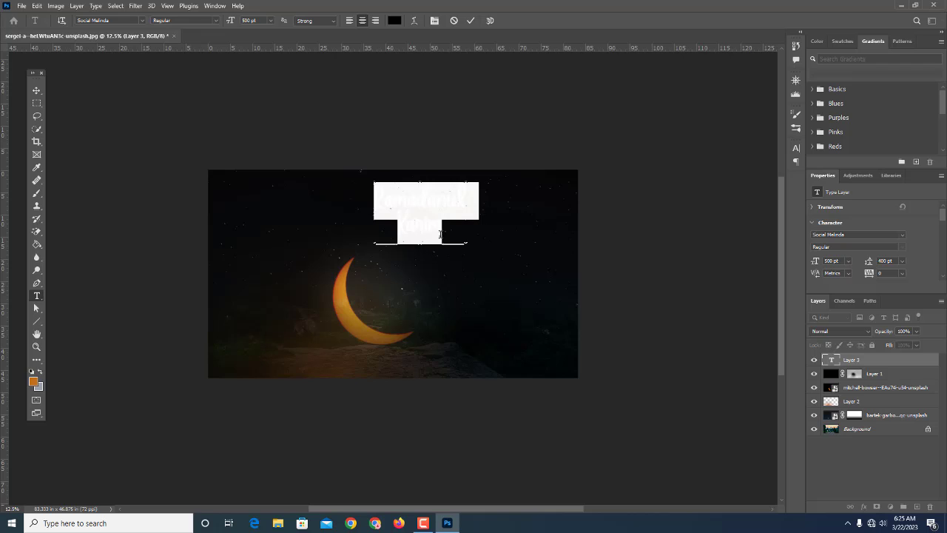
pyautogui.click(394, 20)
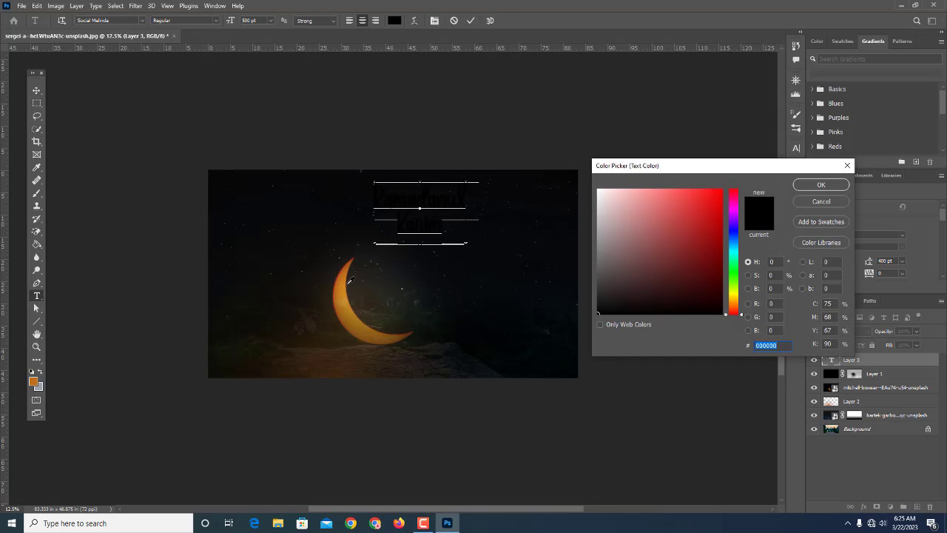
pyautogui.write('c77c1c')
pyautogui.click(823, 185)
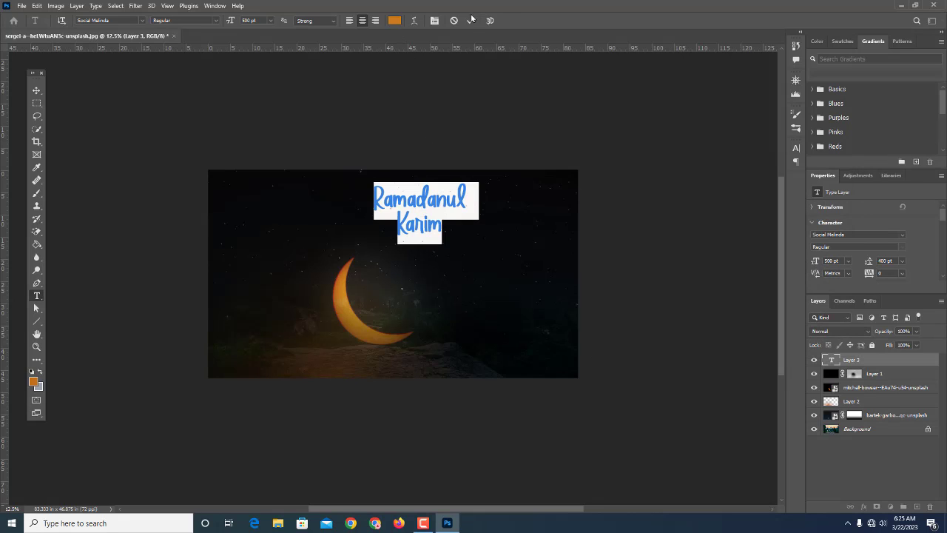
pyautogui.click(470, 21)
pyautogui.click(36, 89)
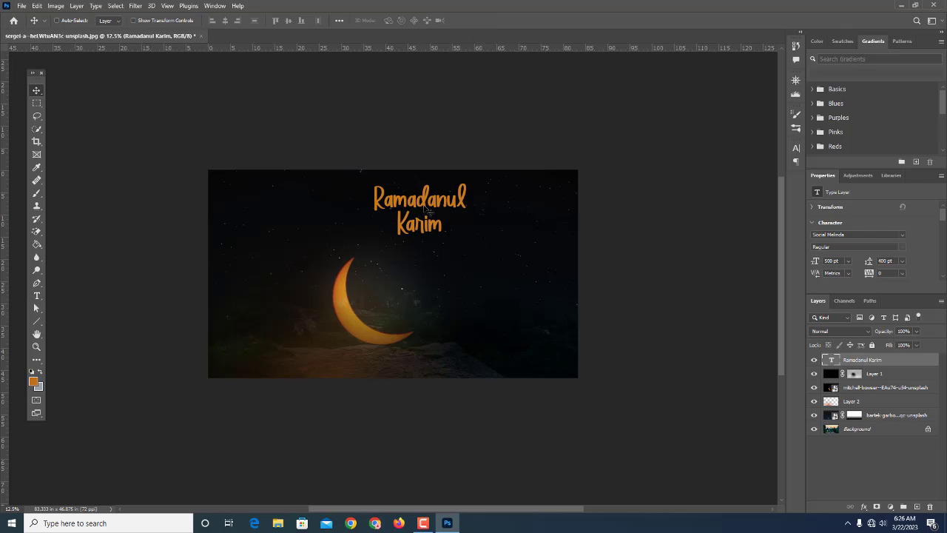
pyautogui.moveTo(425, 207); pyautogui.dragTo(477, 262)
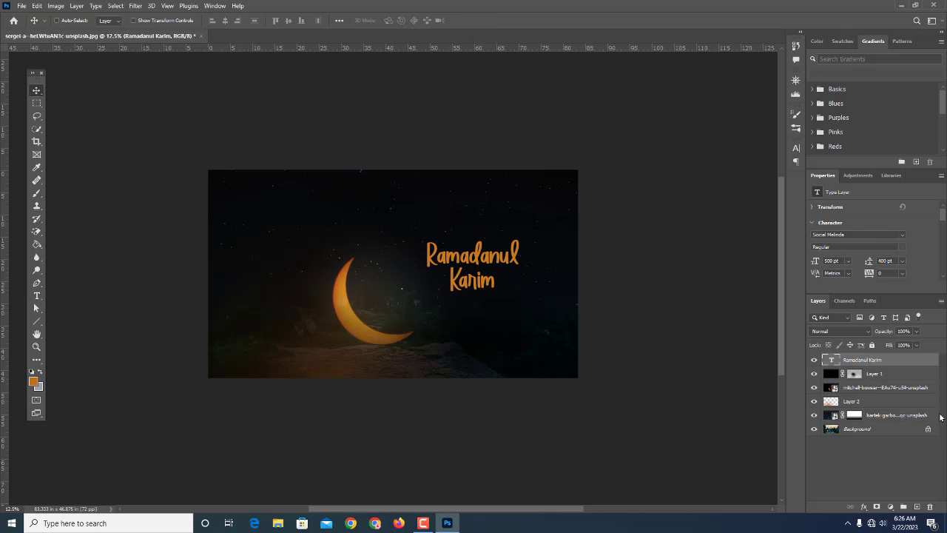
# Add a Pattern Overlay to the "Ramadanul Karim" text layer using the Grass-Safari pattern from the Grass group
pyautogui.rightClick(901, 363)
pyautogui.click(804, 63)
pyautogui.moveTo(672, 129); pyautogui.dragTo(735, 128)
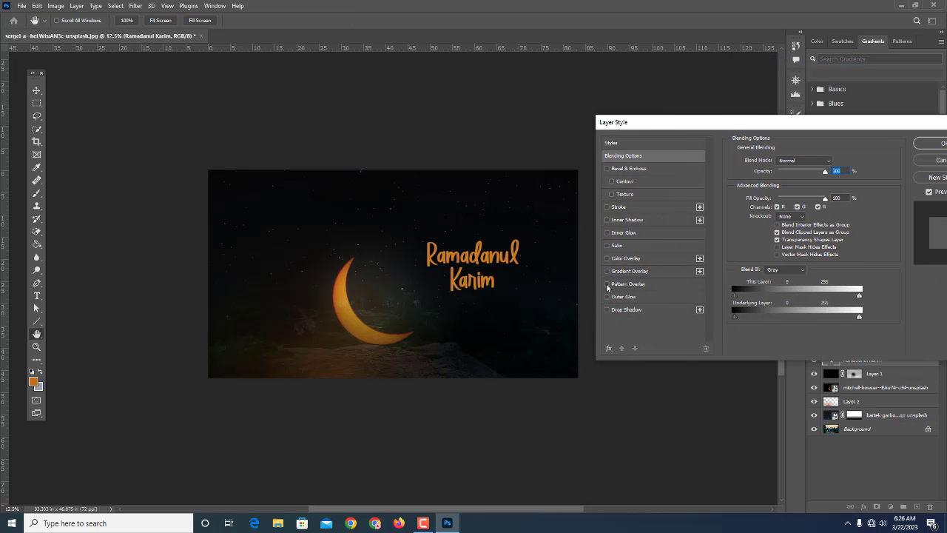
pyautogui.click(607, 285)
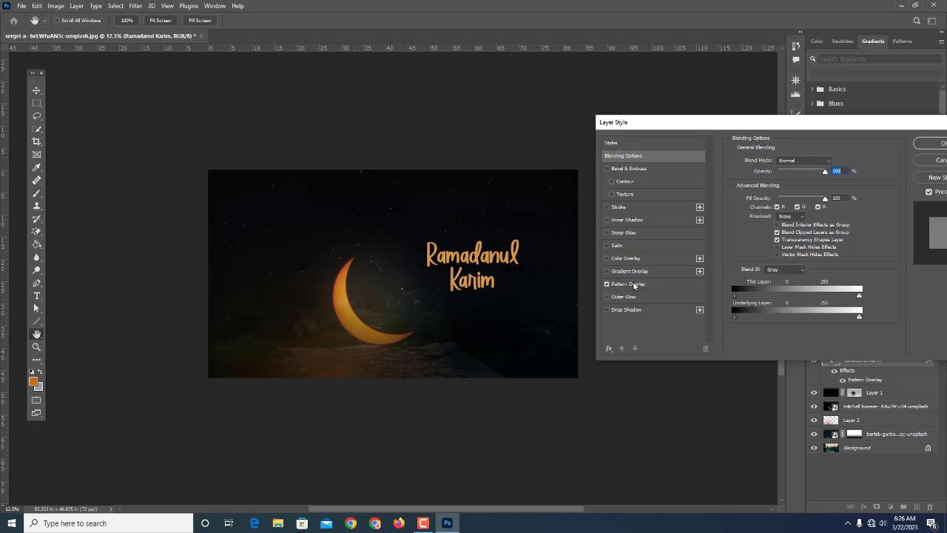
pyautogui.click(629, 284)
pyautogui.click(800, 196)
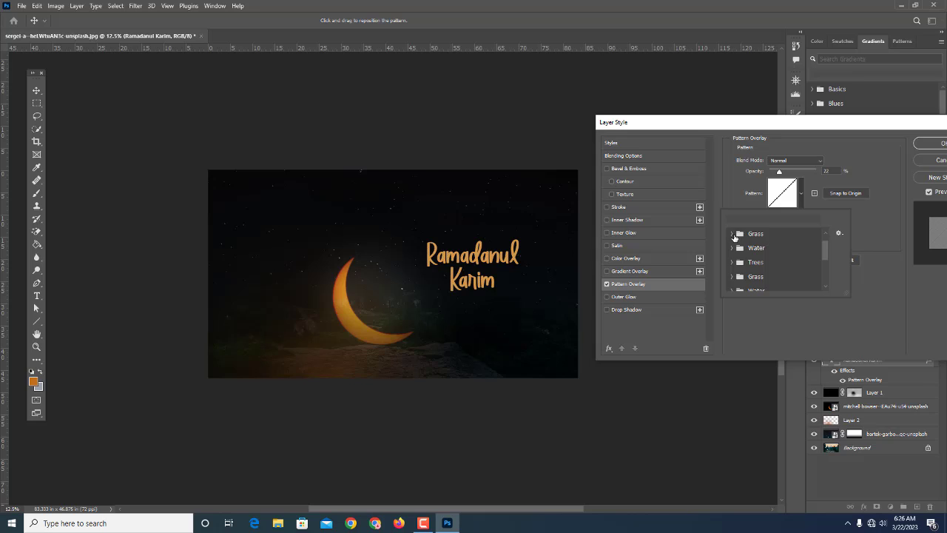
pyautogui.click(734, 241)
pyautogui.click(766, 271)
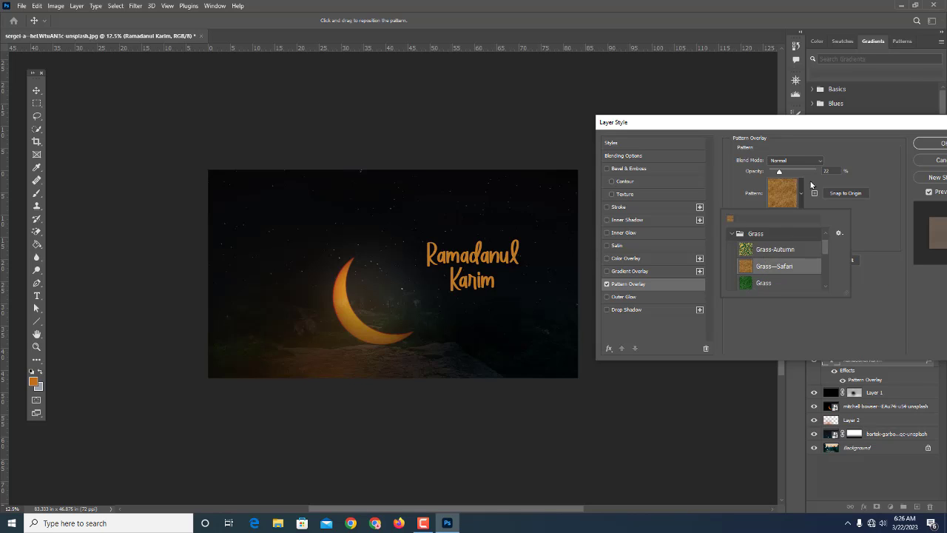
pyautogui.click(810, 185)
# Set the pattern overlay's blend mode to Hard Light, raise its opacity slightly above 58% and its scale above 61%, and apply the style
pyautogui.moveTo(769, 236); pyautogui.dragTo(786, 235)
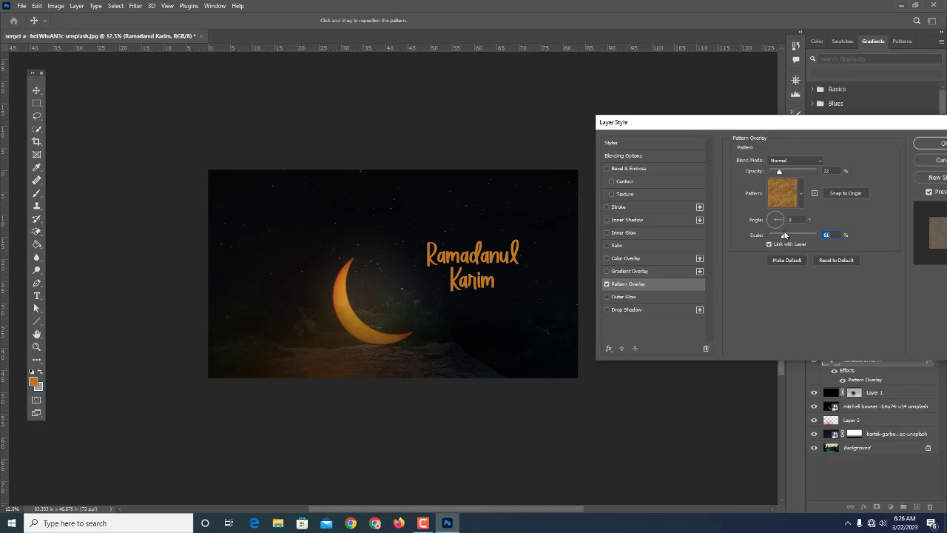
pyautogui.moveTo(781, 173); pyautogui.dragTo(810, 174)
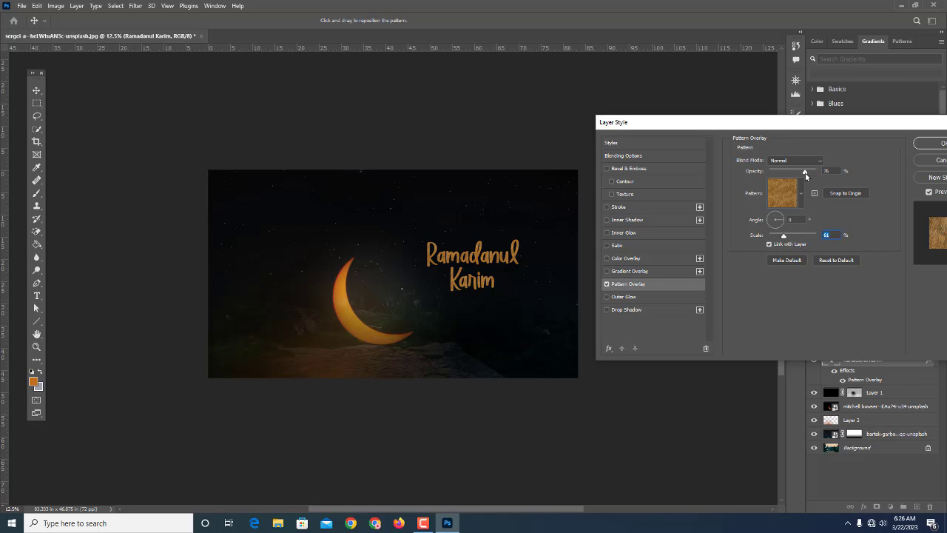
pyautogui.click(794, 160)
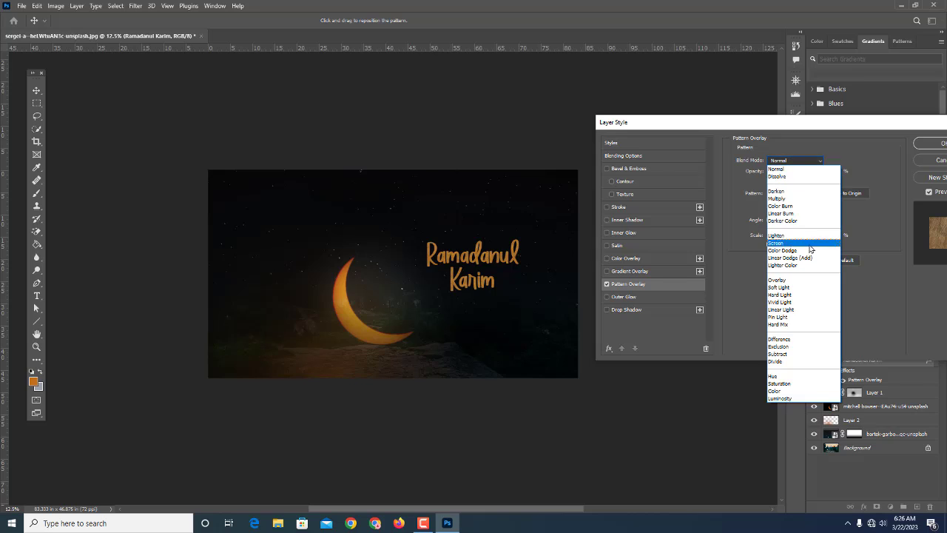
pyautogui.click(803, 295)
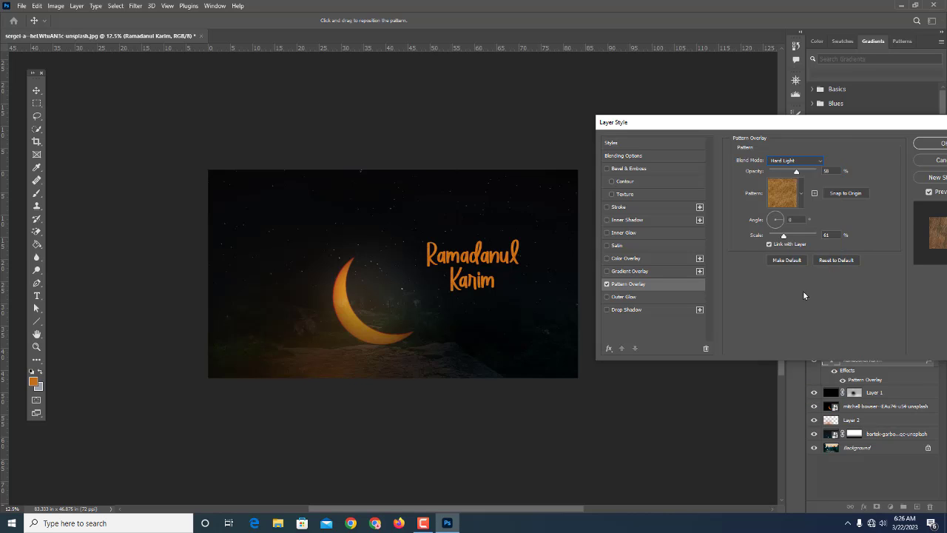
pyautogui.moveTo(796, 173); pyautogui.dragTo(800, 173)
pyautogui.moveTo(785, 236); pyautogui.dragTo(795, 233)
pyautogui.click(935, 142)
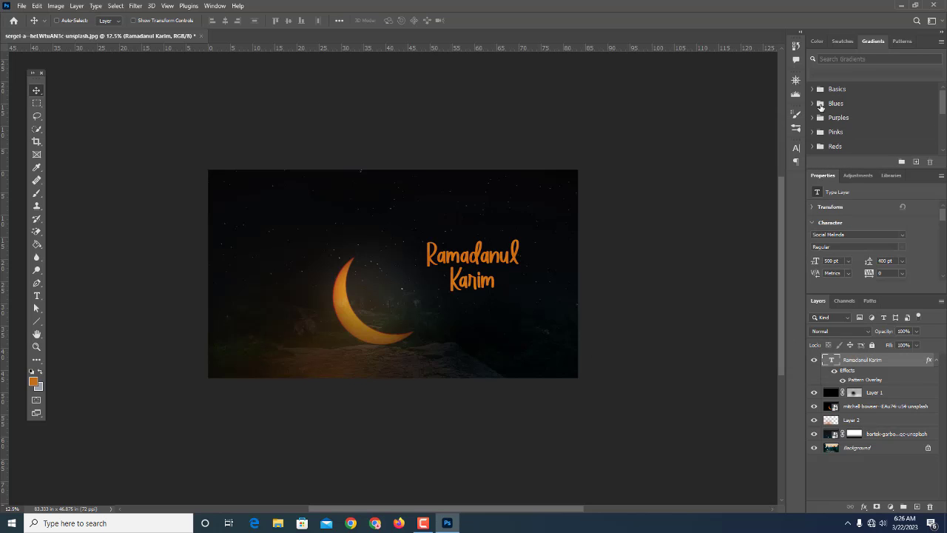
# Move the "Ramadanul Karim" text slightly up and to the right in the sky
pyautogui.click(796, 82)
pyautogui.click(770, 139)
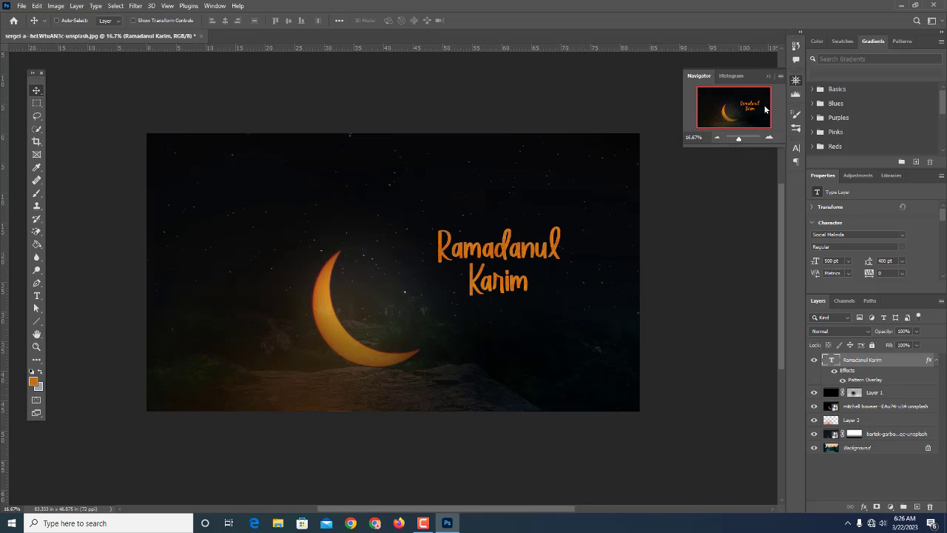
pyautogui.click(767, 77)
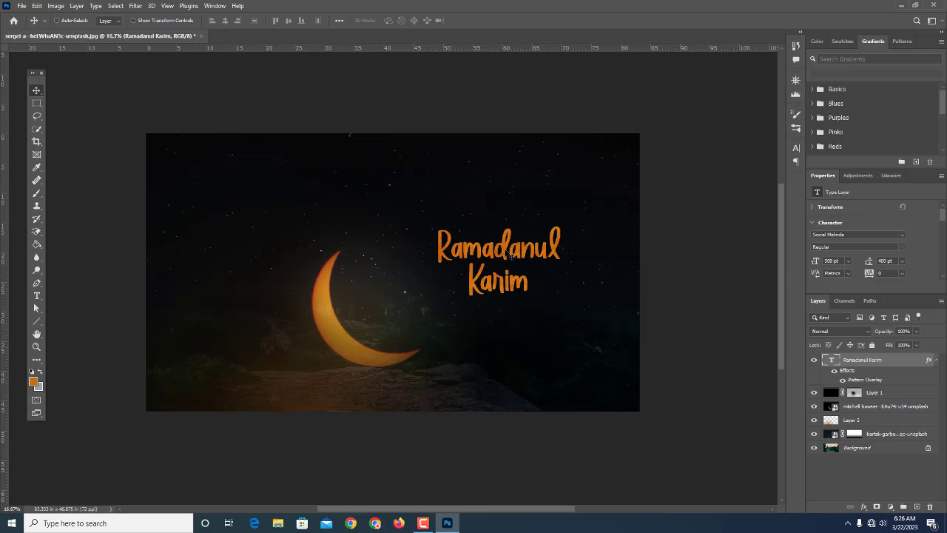
pyautogui.moveTo(510, 257); pyautogui.dragTo(515, 239)
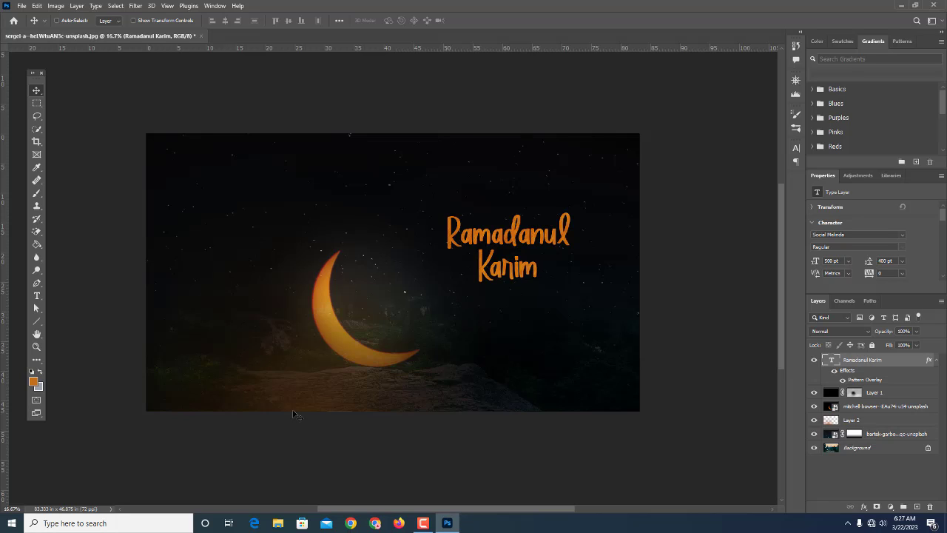
# Check the effect of black Layer 1, target its mask and set up the Brush with white as the foreground color
pyautogui.click(872, 398)
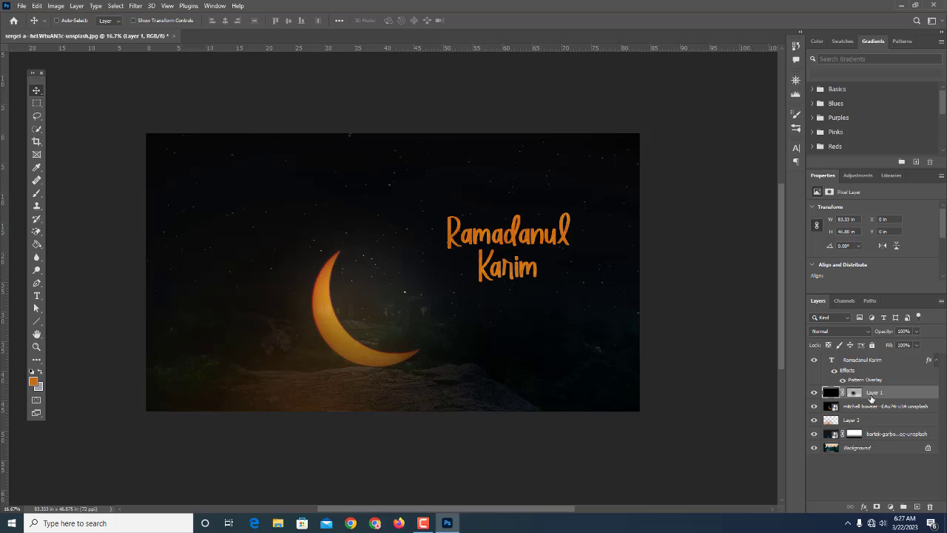
pyautogui.click(814, 393)
pyautogui.click(814, 392)
pyautogui.click(855, 393)
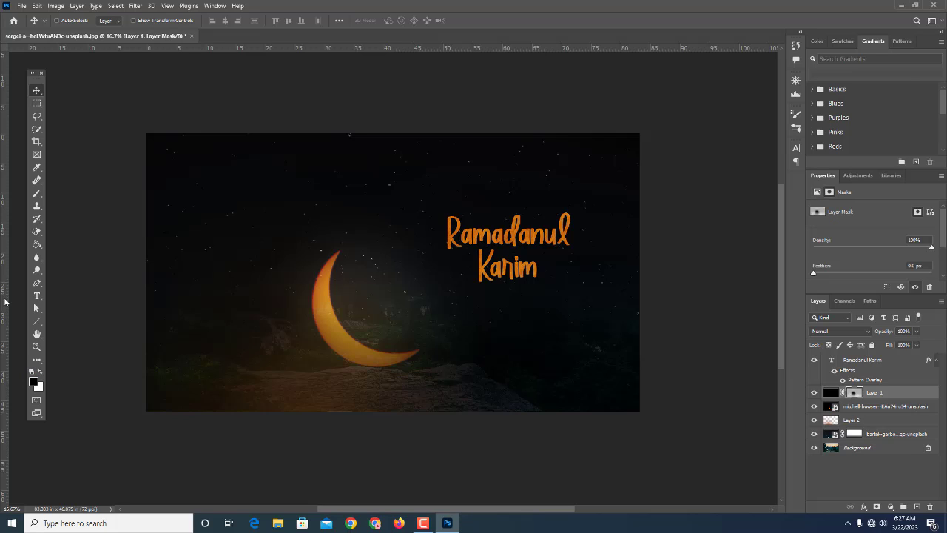
pyautogui.click(36, 193)
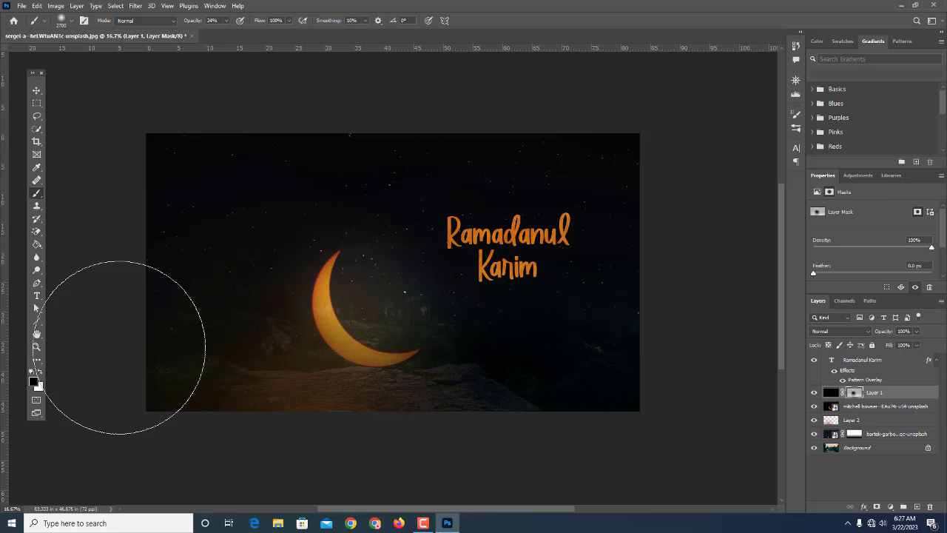
pyautogui.click(41, 372)
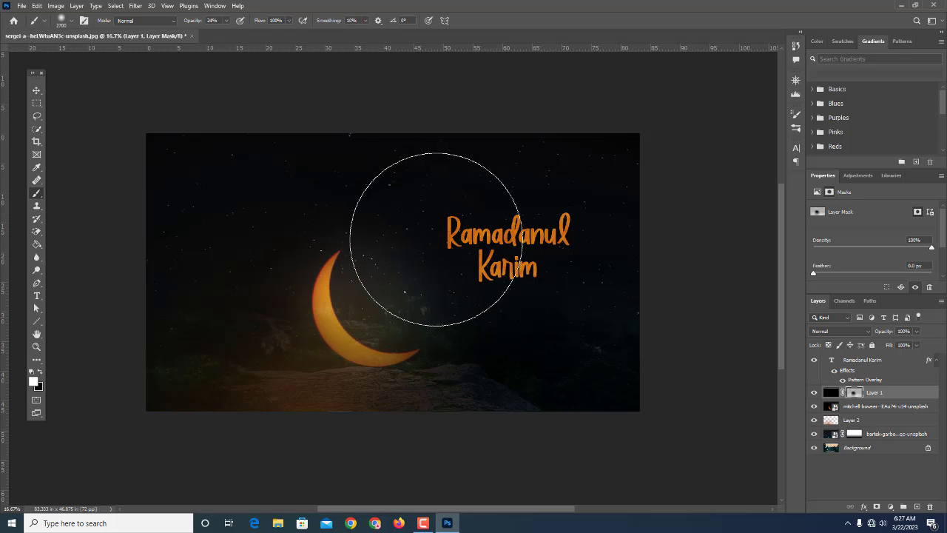